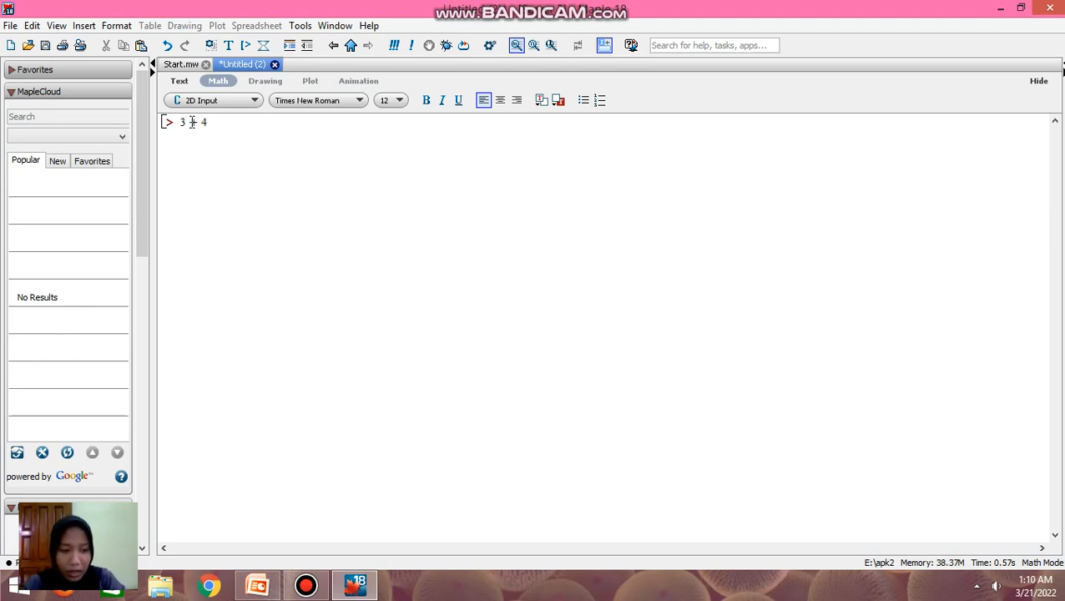
Complete the first worksheet expression as 3 + 4·(-2) - 4/2 and evaluate it.
type("(-2")
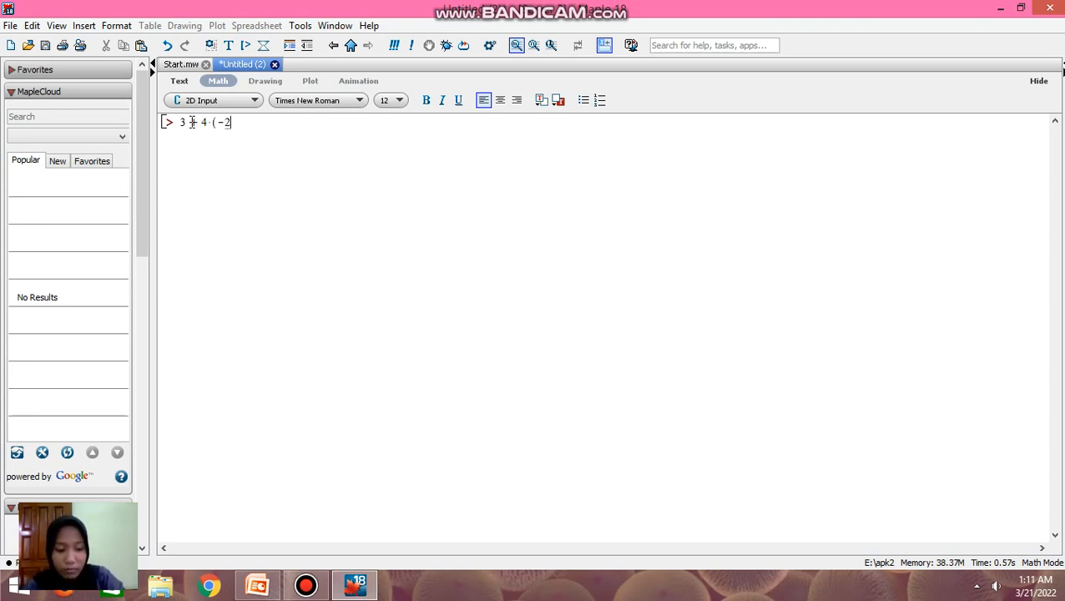
type(")-")
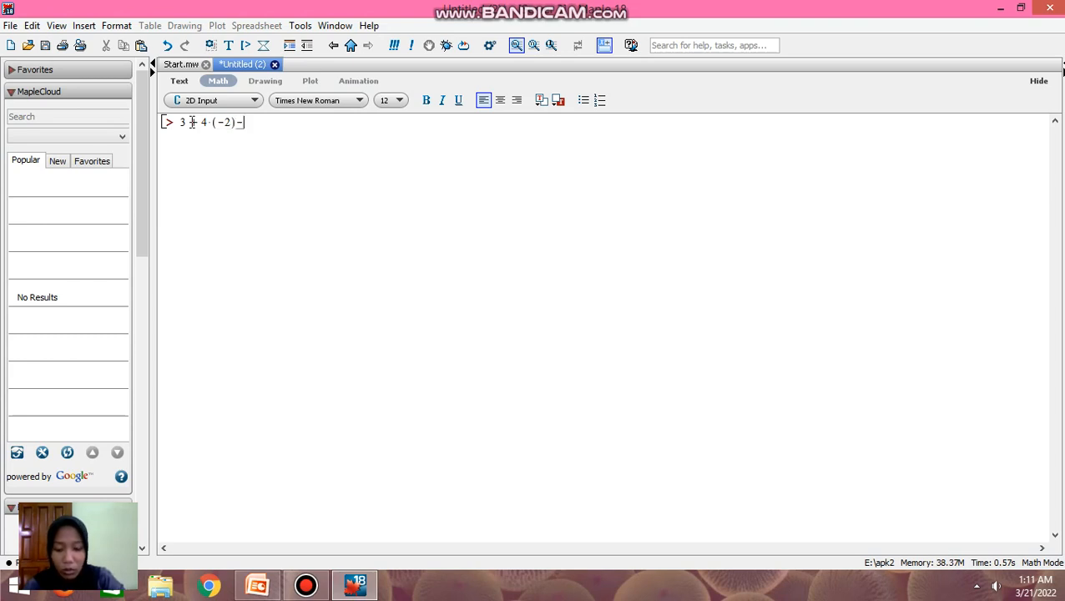
type("4/")
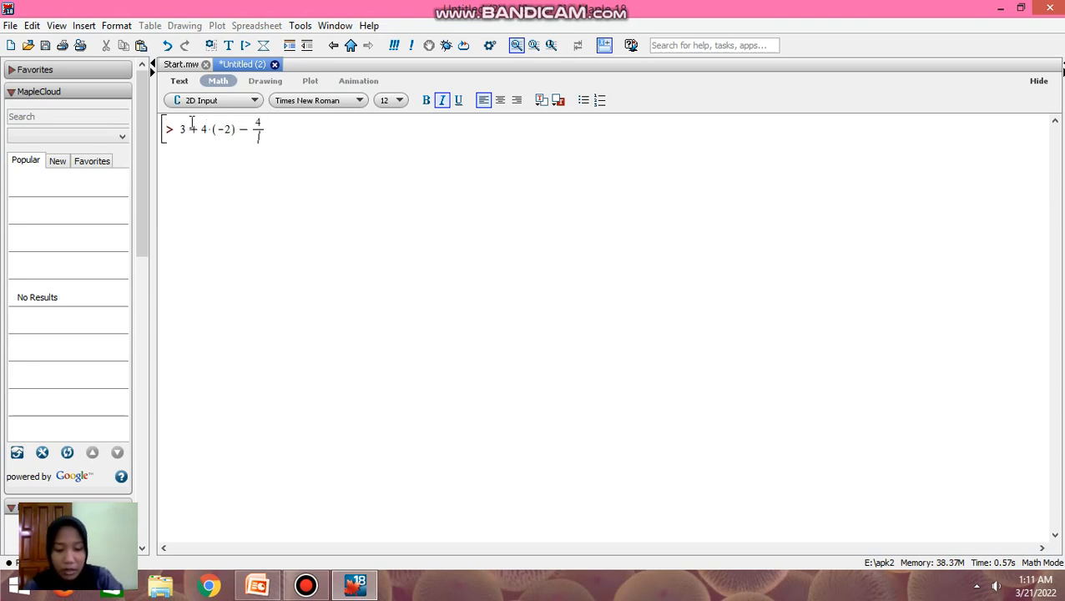
type("2")
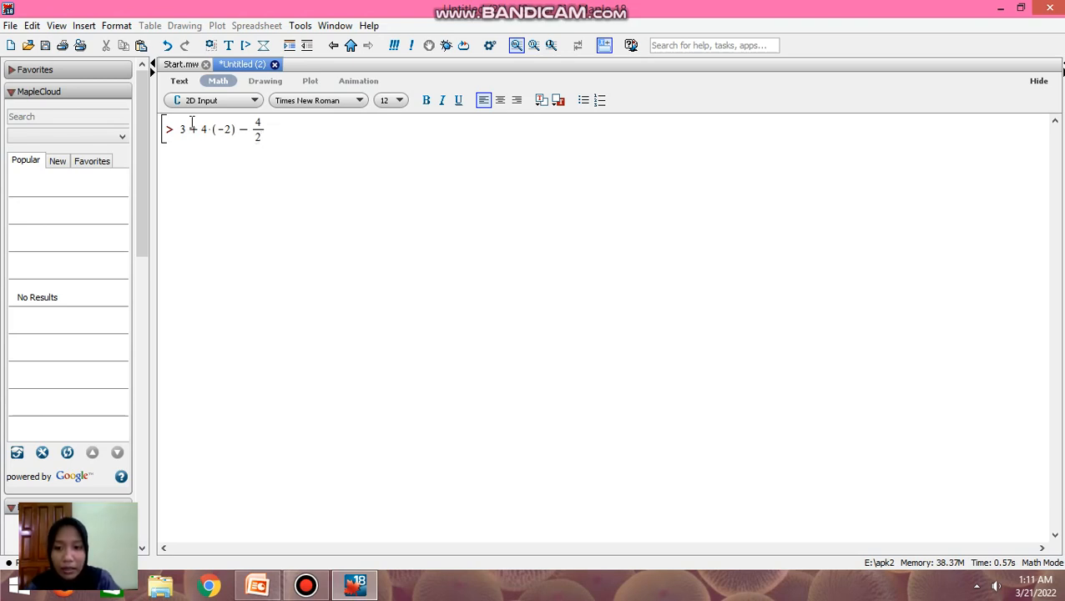
key("Return")
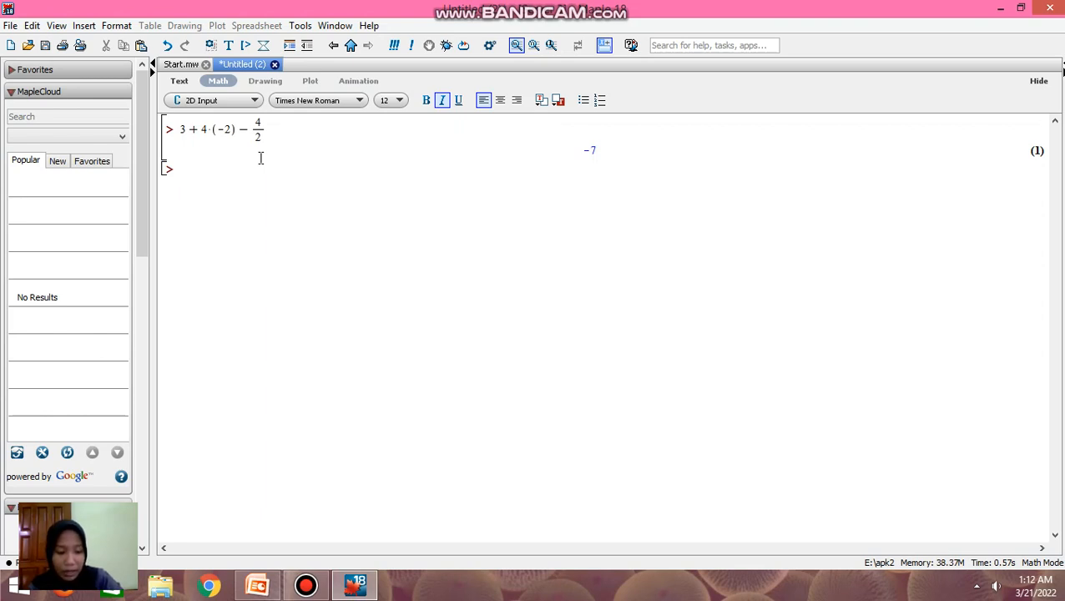
Enter and evaluate the fraction with numerator (3 + 4)·((-2) - 4) and denominator 2 on the next worksheet line.
type("(")
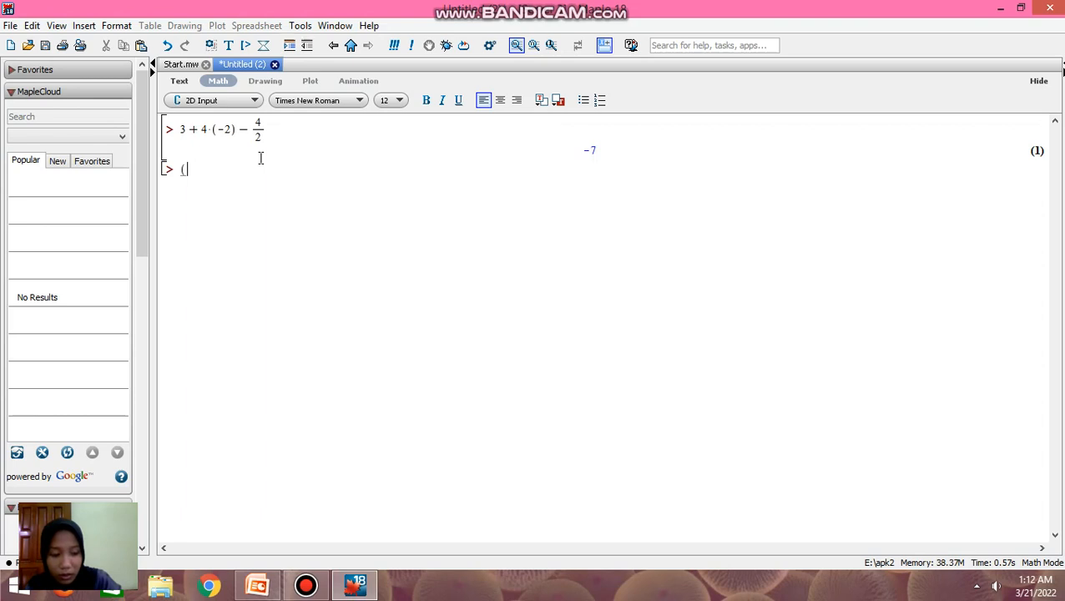
type("3 ")
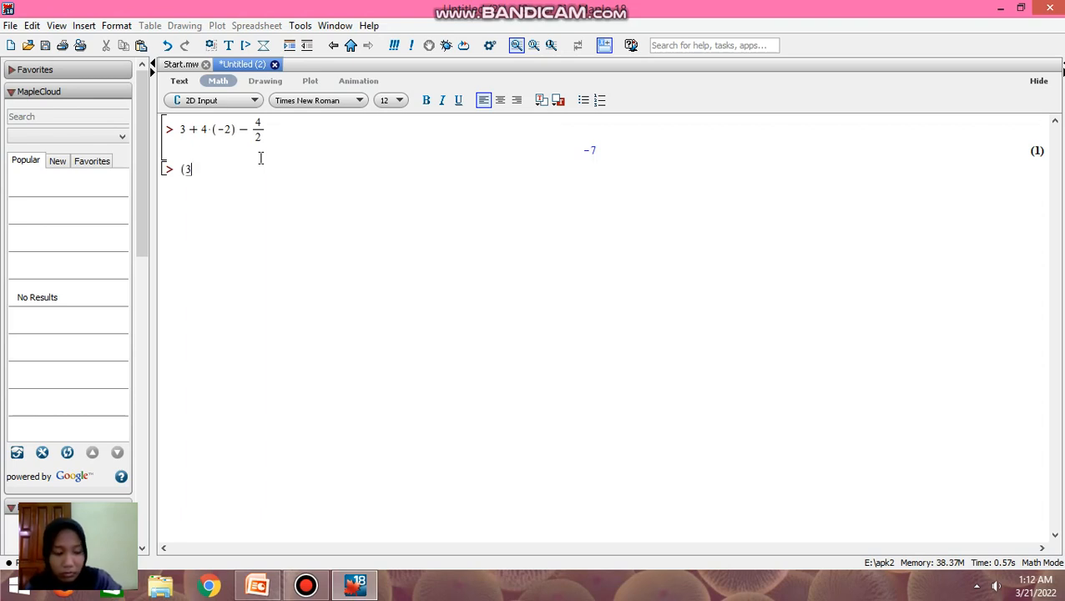
type("+ 4")
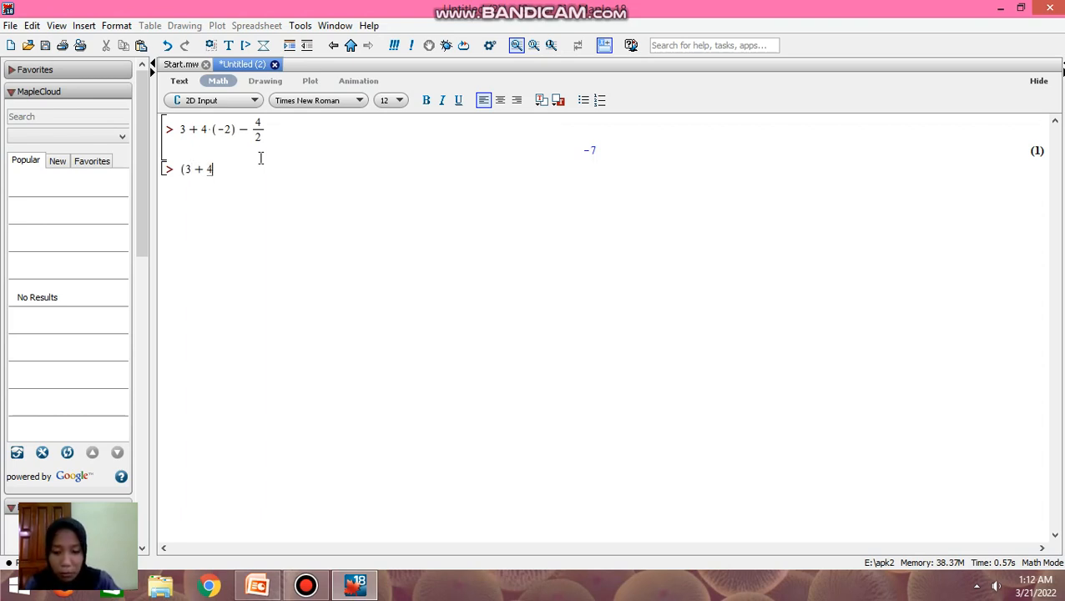
type(")·")
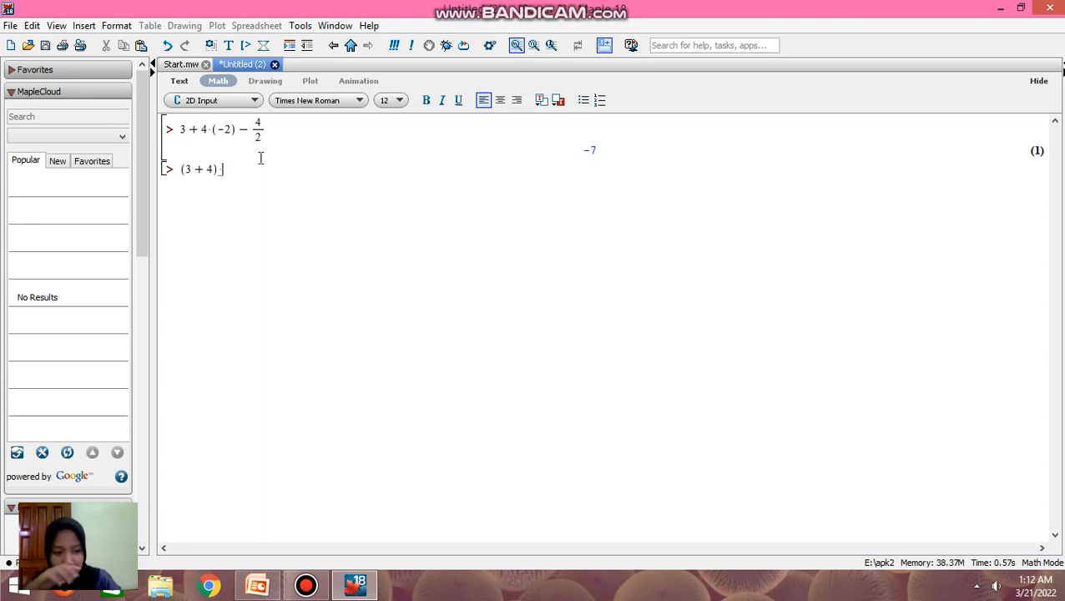
type("*(")
type("((")
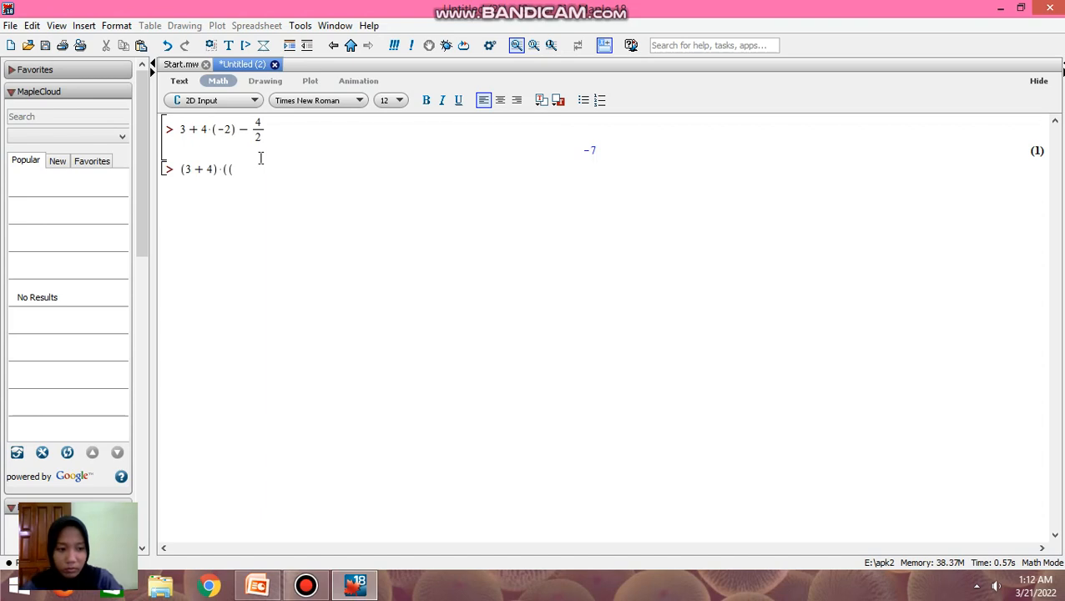
type("-2")
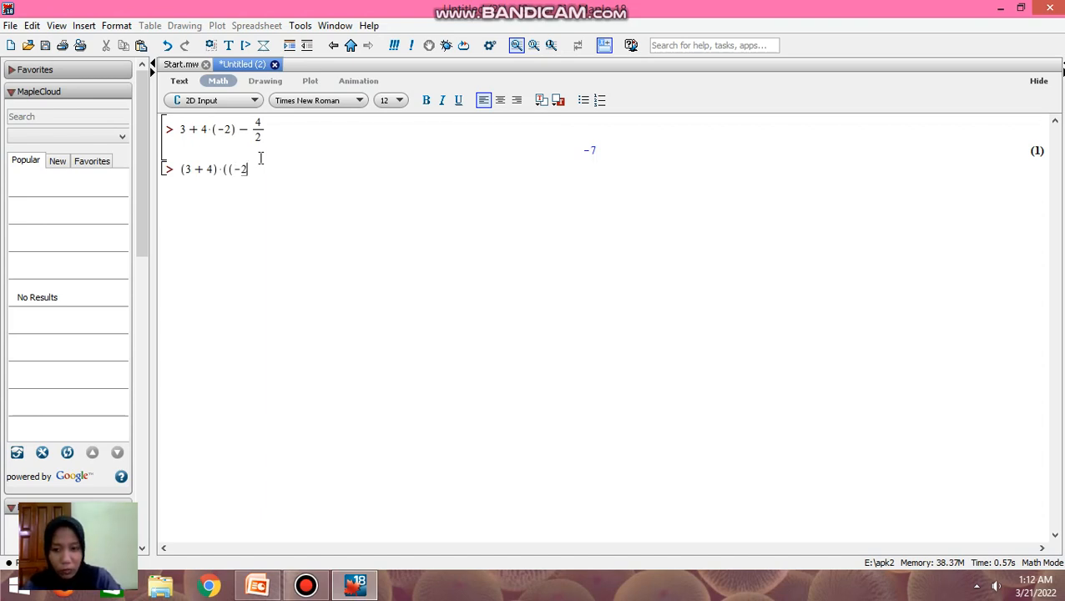
type(")^2")
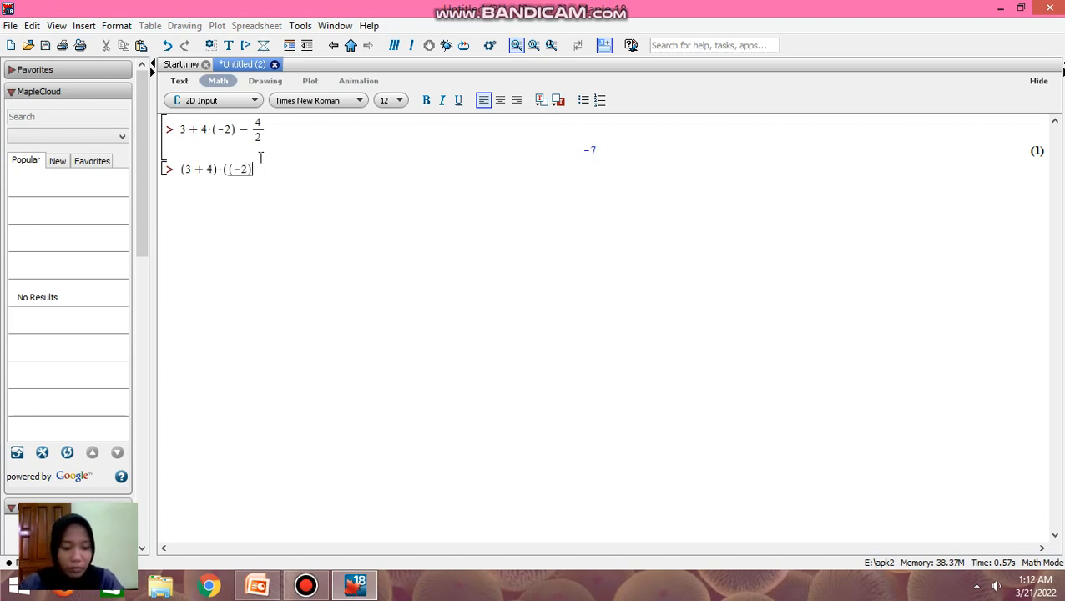
key("Right")
type("- 4")
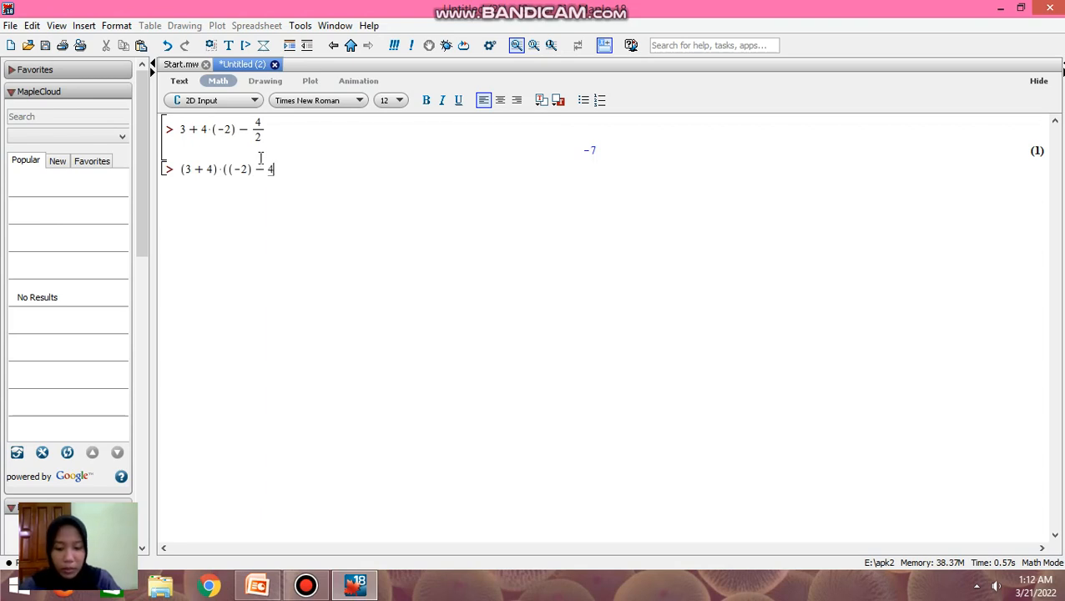
type(")")
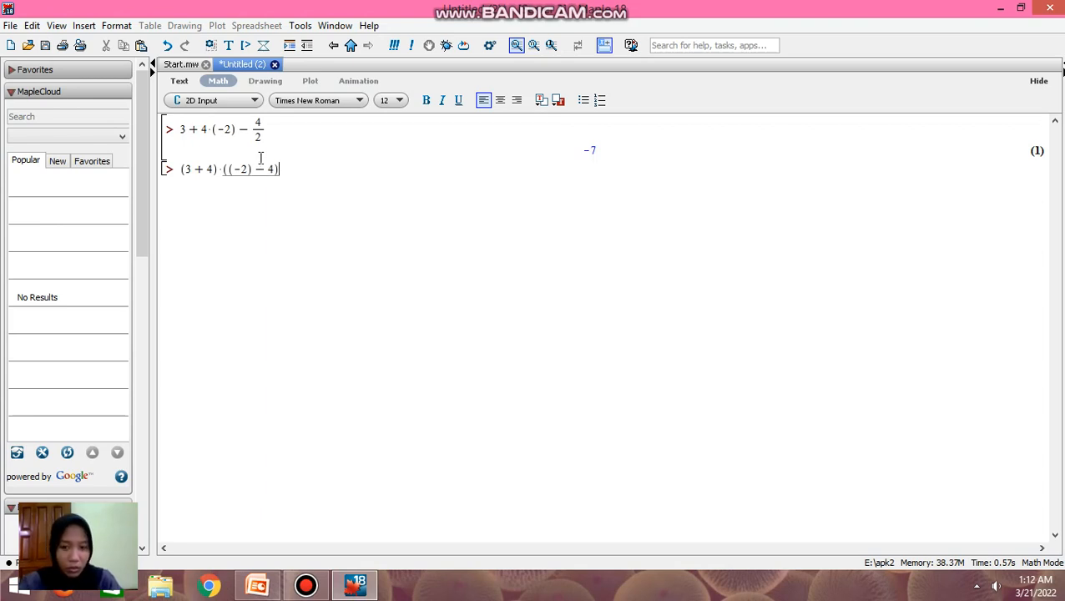
type("/2")
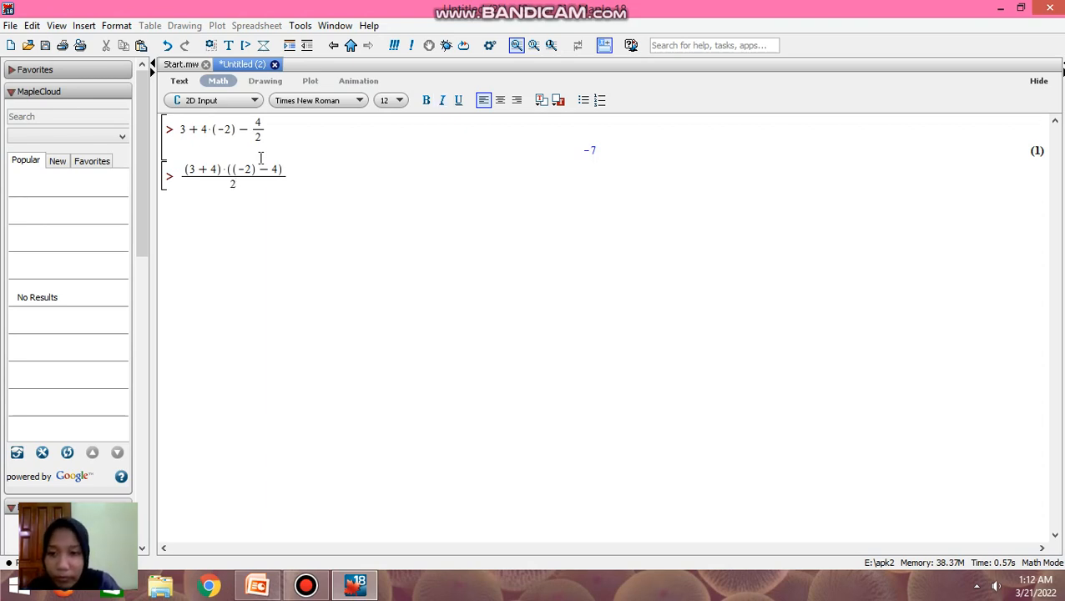
key("Return")
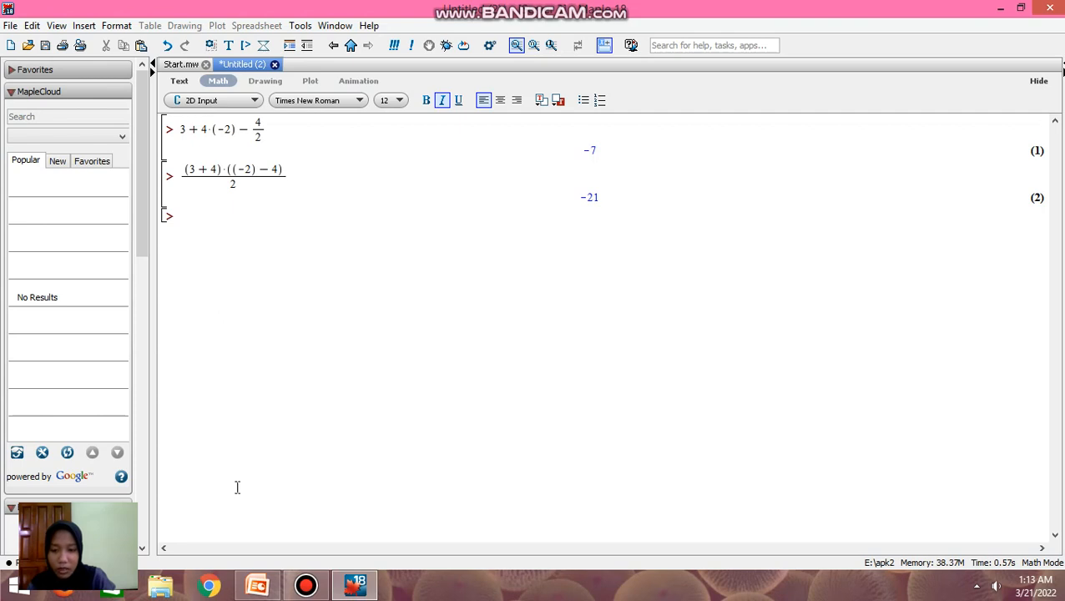
Consult the Assignment slide in PowerPoint, return to Maple and assign the value 5 to variable a.
left_click(249, 588)
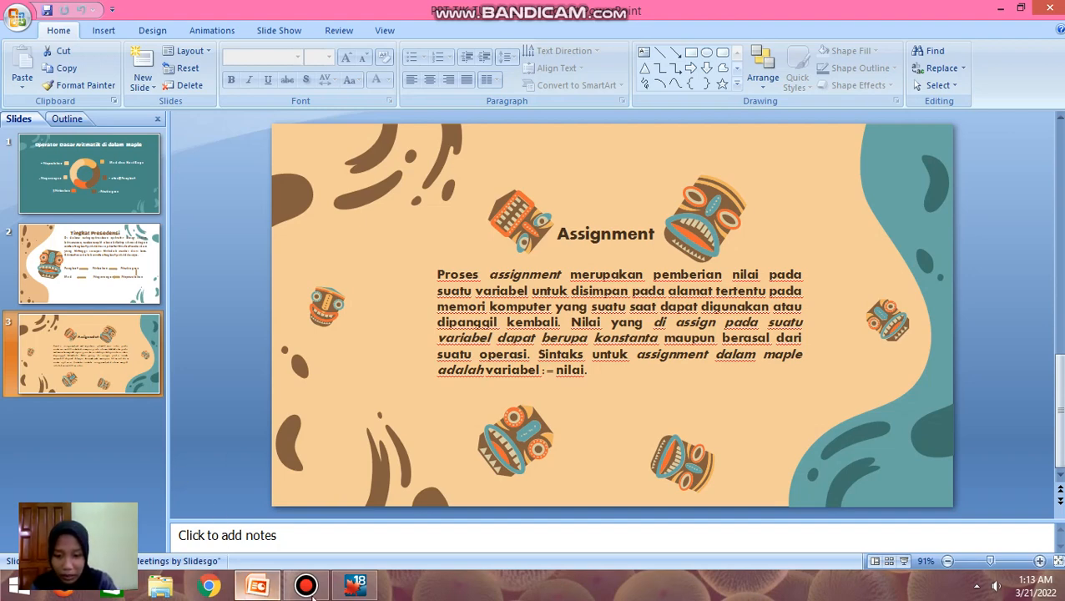
left_click(354, 586)
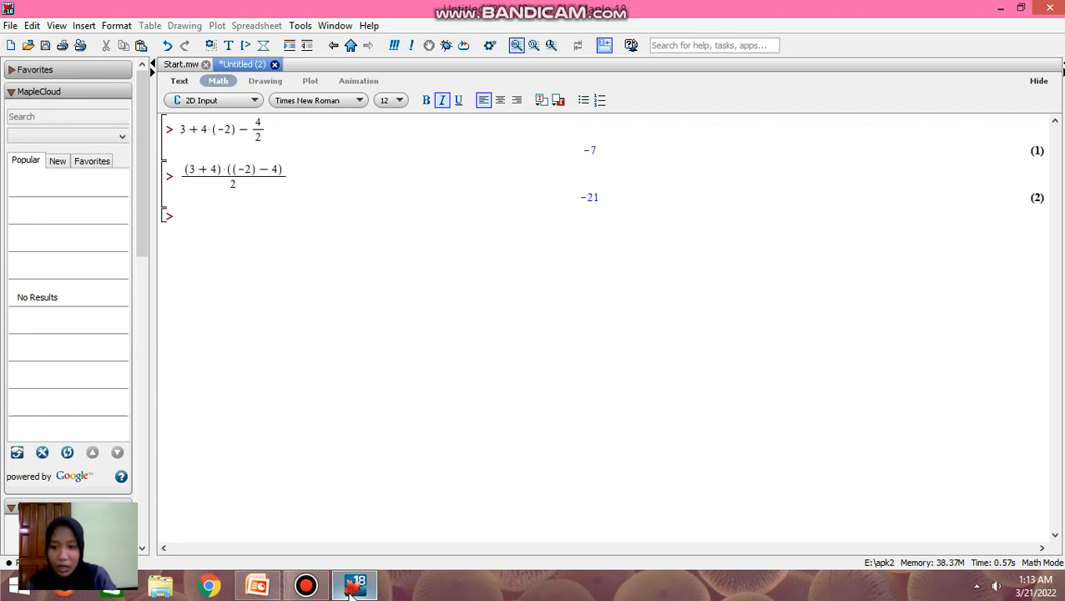
type("a")
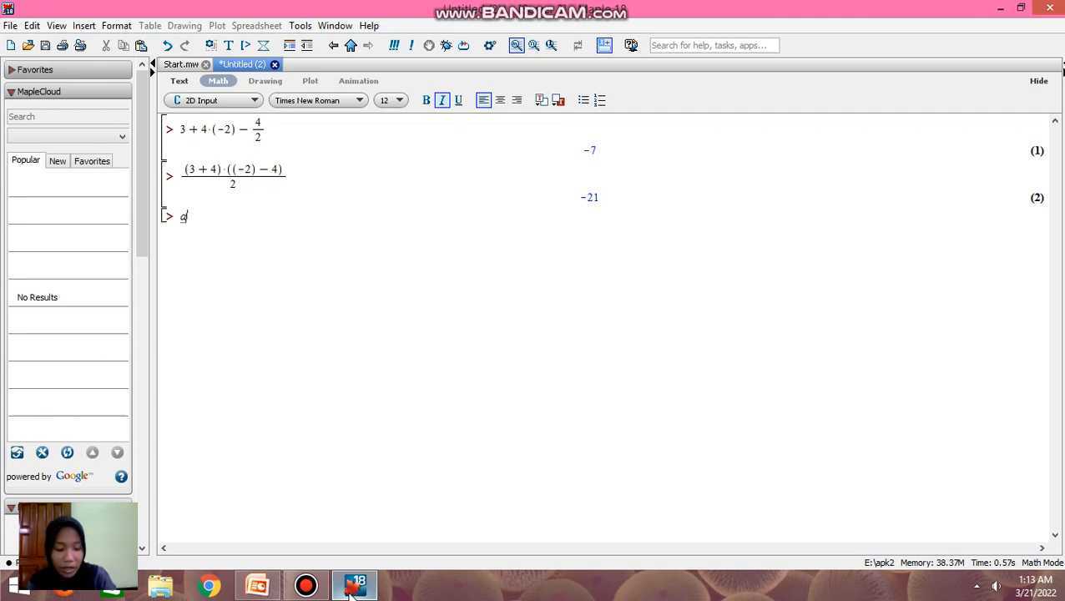
type(":")
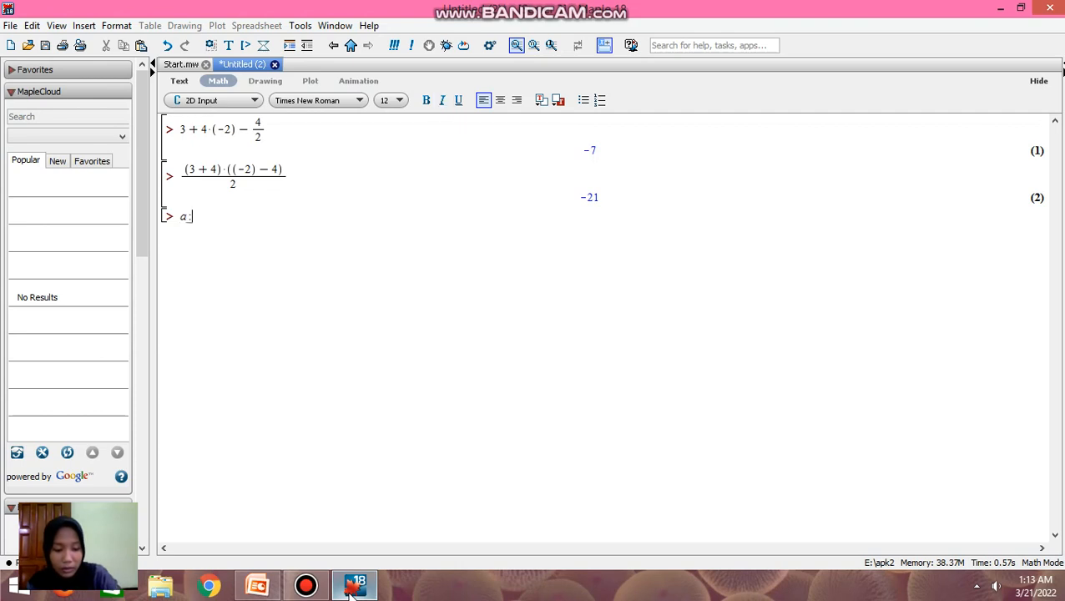
type("=")
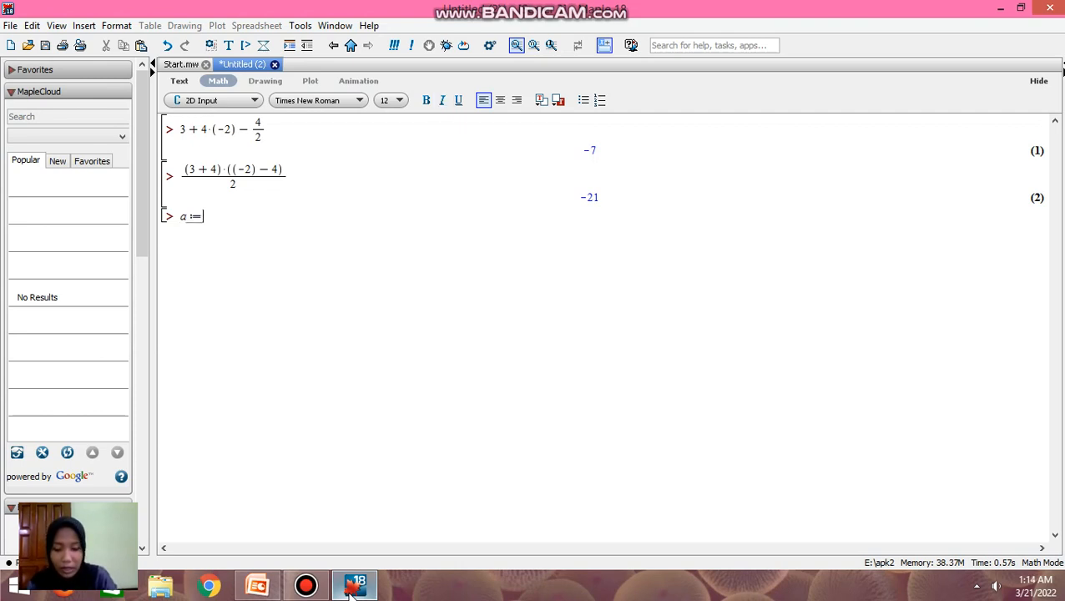
type("5")
key("Return")
Assign the value -34 to variable b on a new worksheet line.
type("b :")
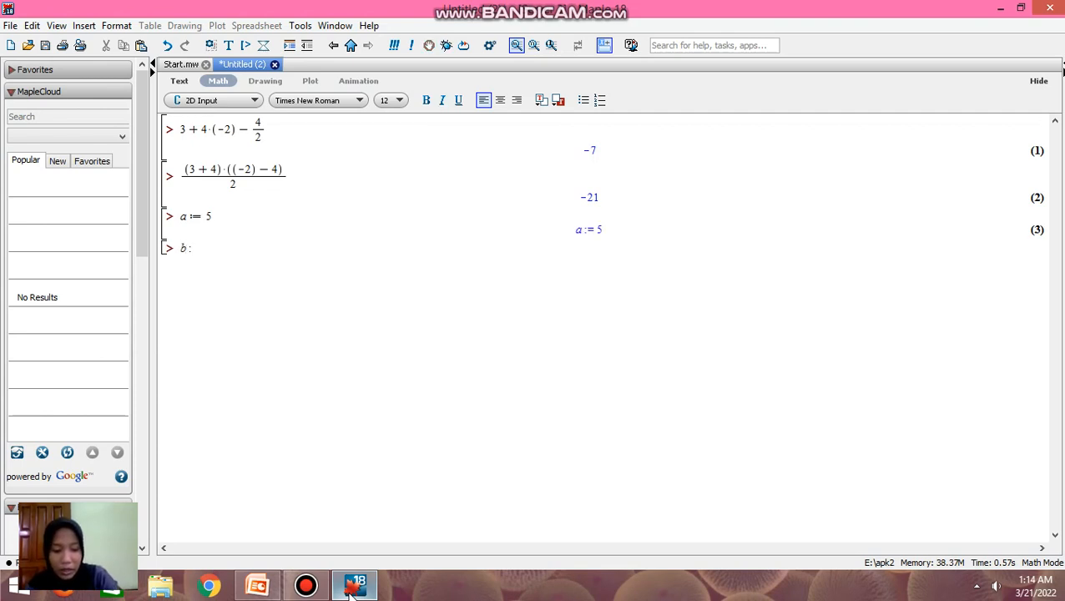
type("= -")
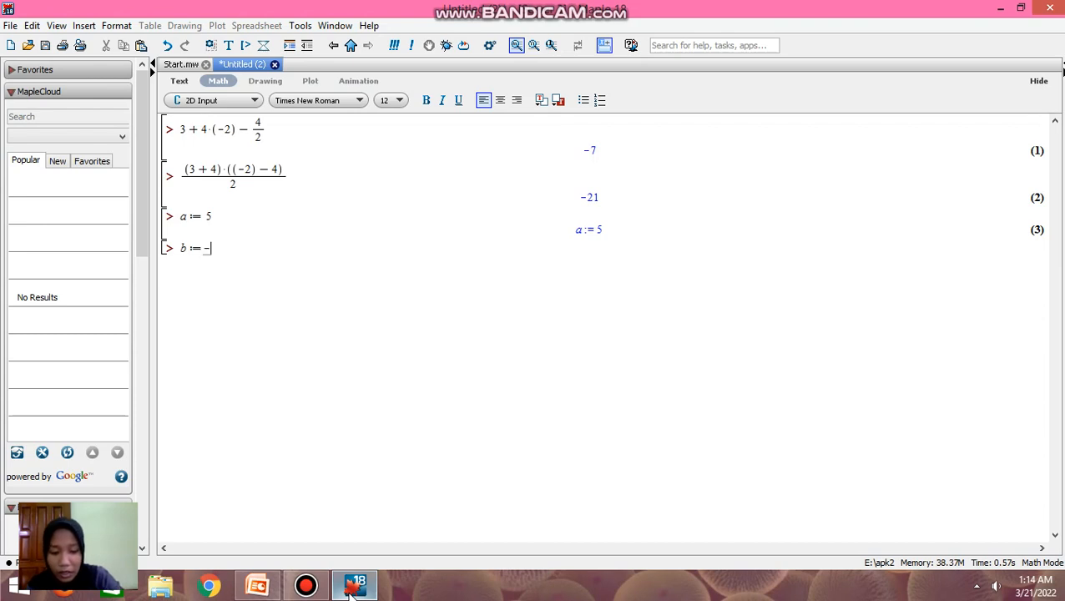
type("34")
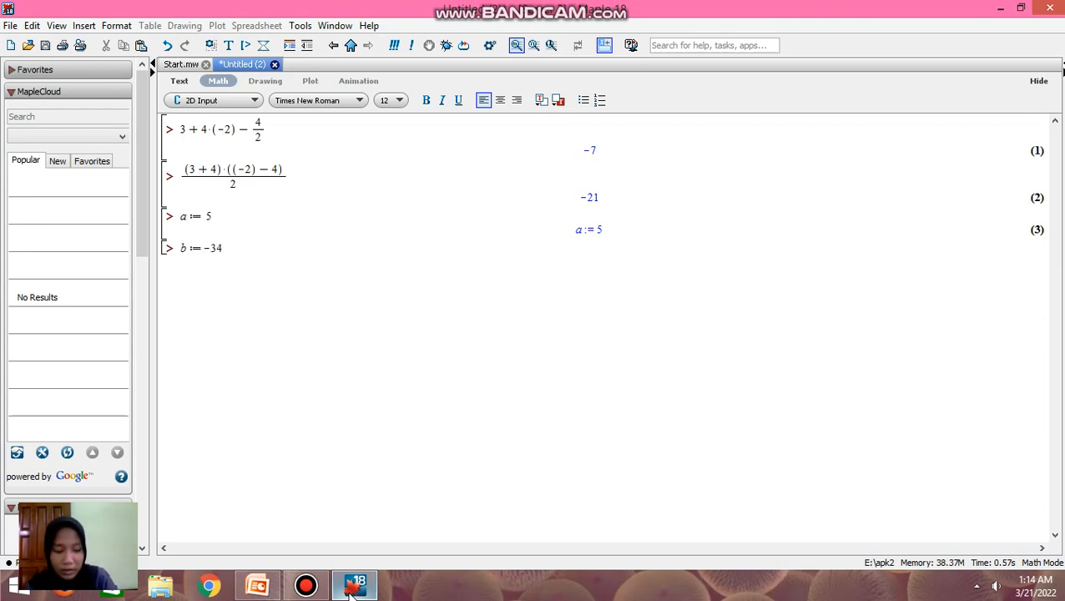
key("Return")
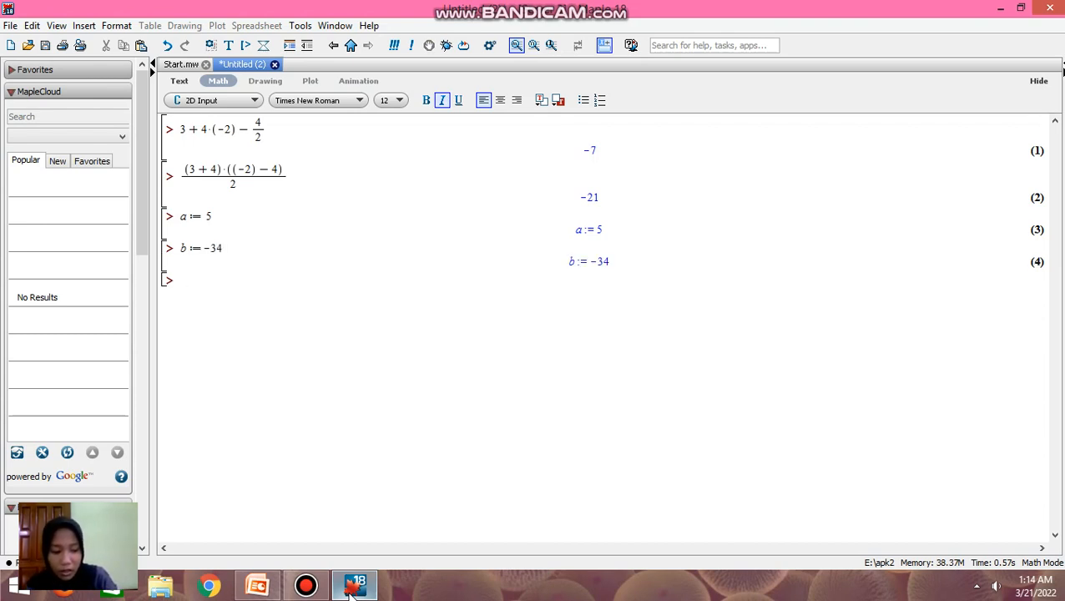
Define variable c as 2a + b and evaluate the assignment.
type("c")
type(":")
type("=2")
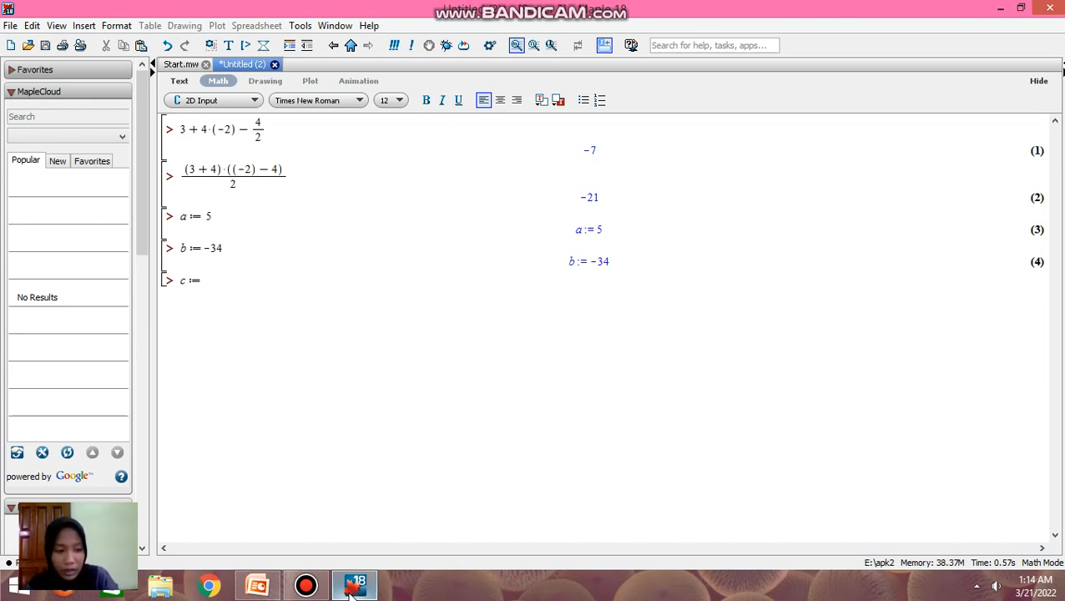
type("a")
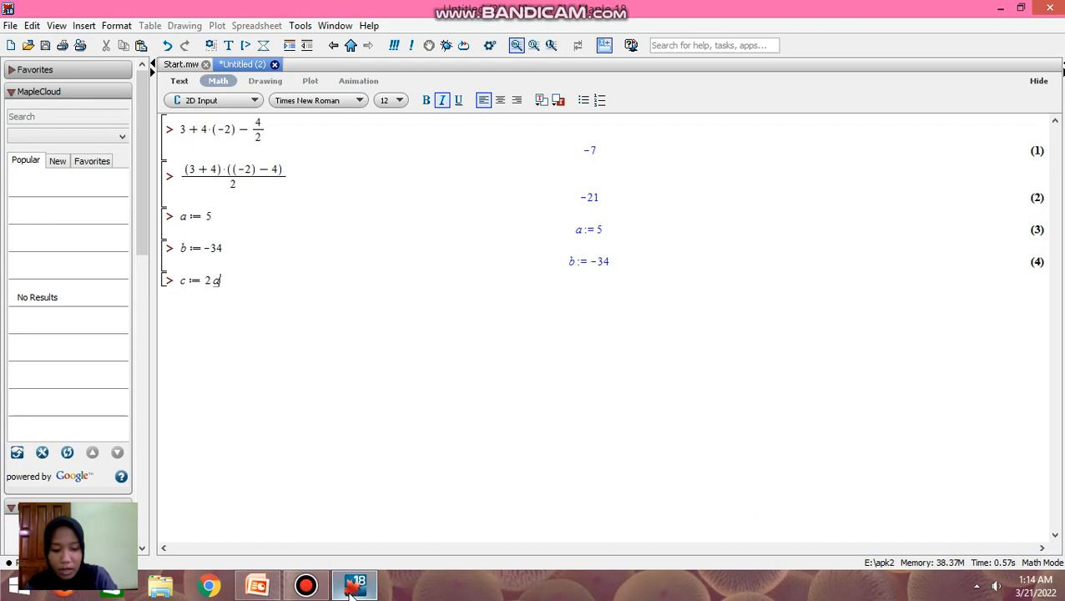
type("+b")
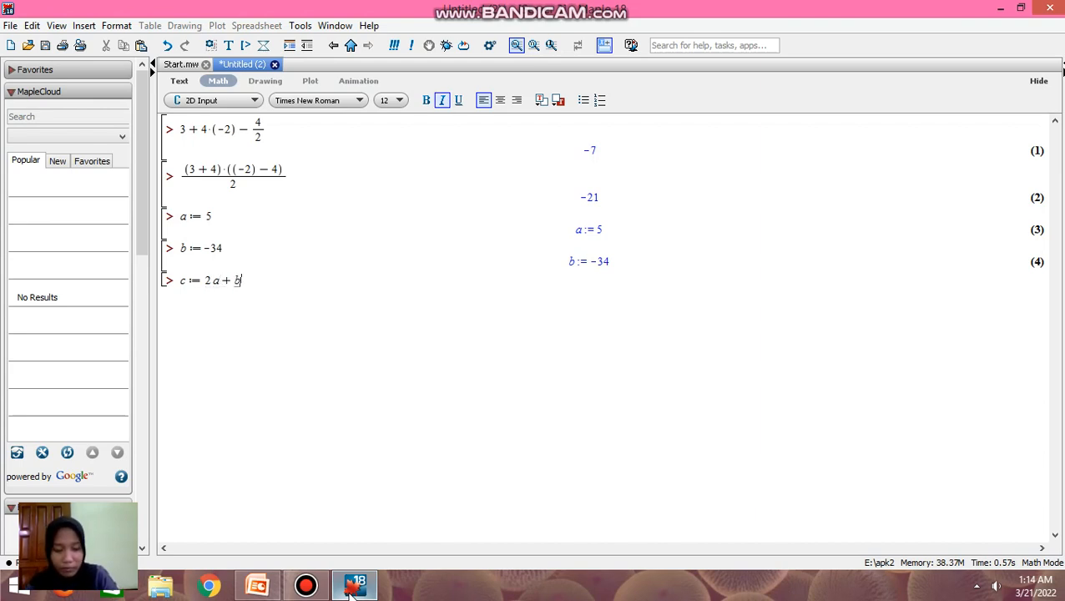
key("Return")
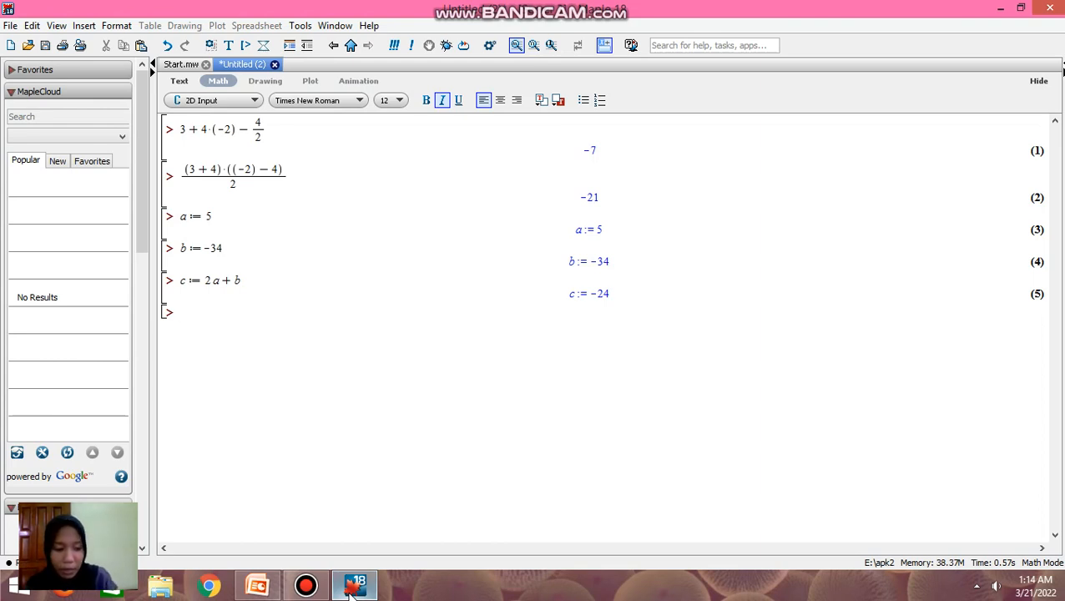
Reassign variable a to 6 and variable b to 5 on separate worksheet lines.
type("a")
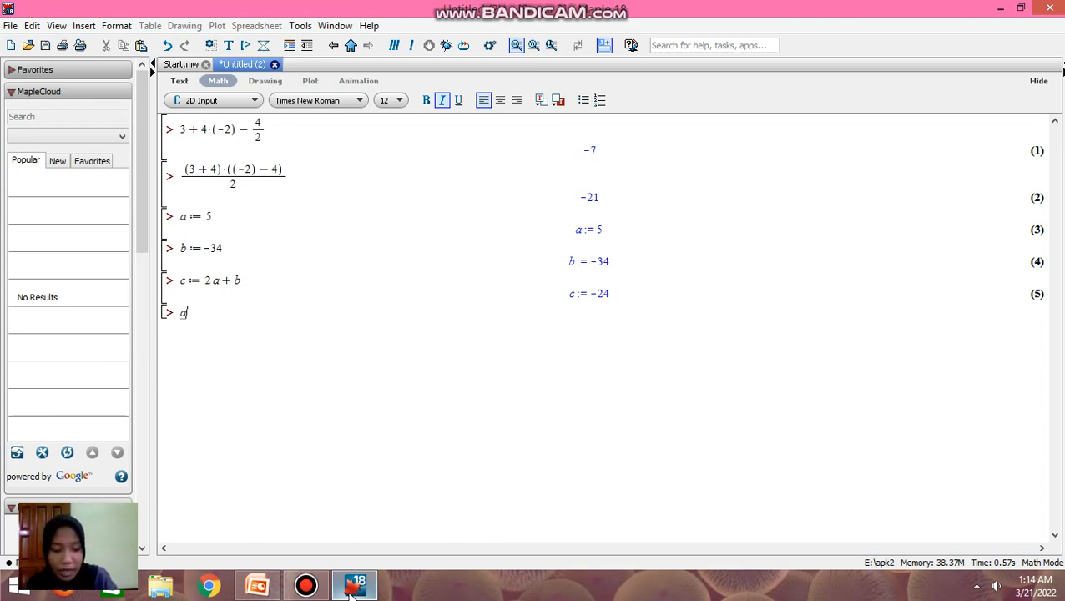
type(":=")
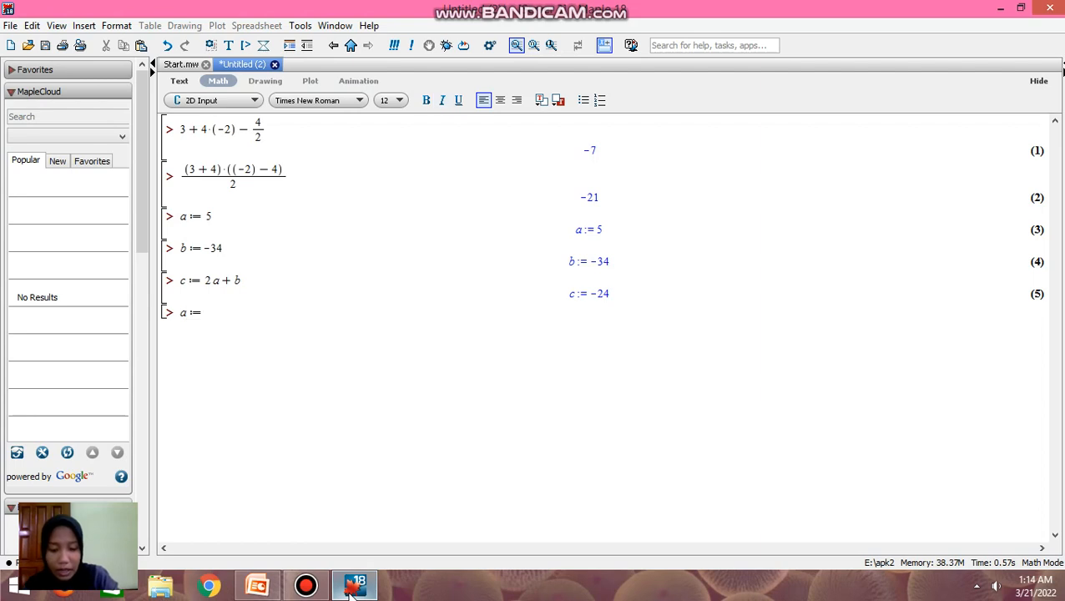
type("6")
key("Return")
type("b")
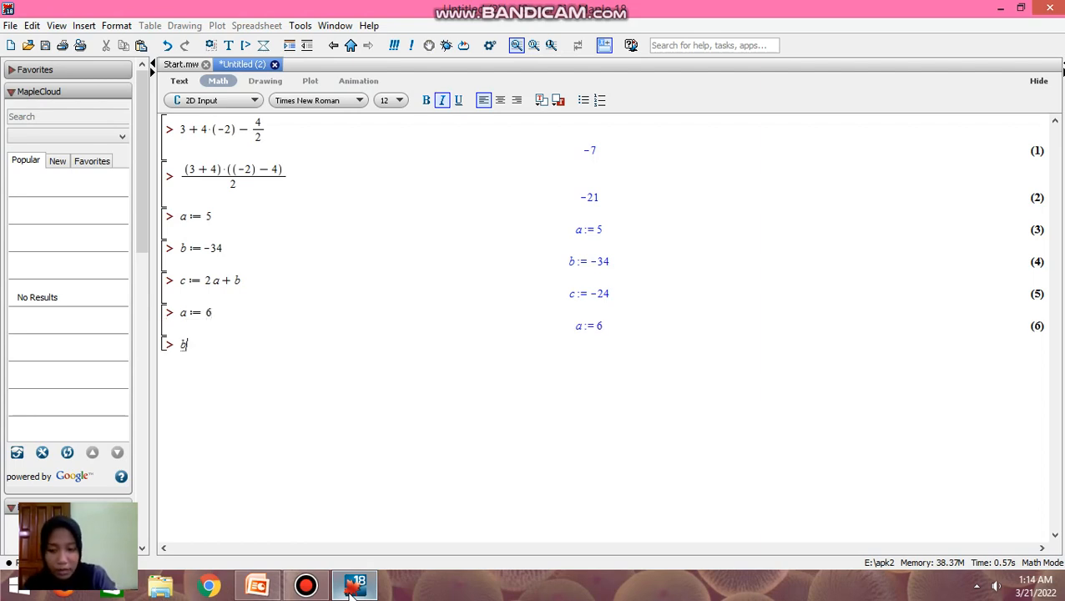
type(":=5")
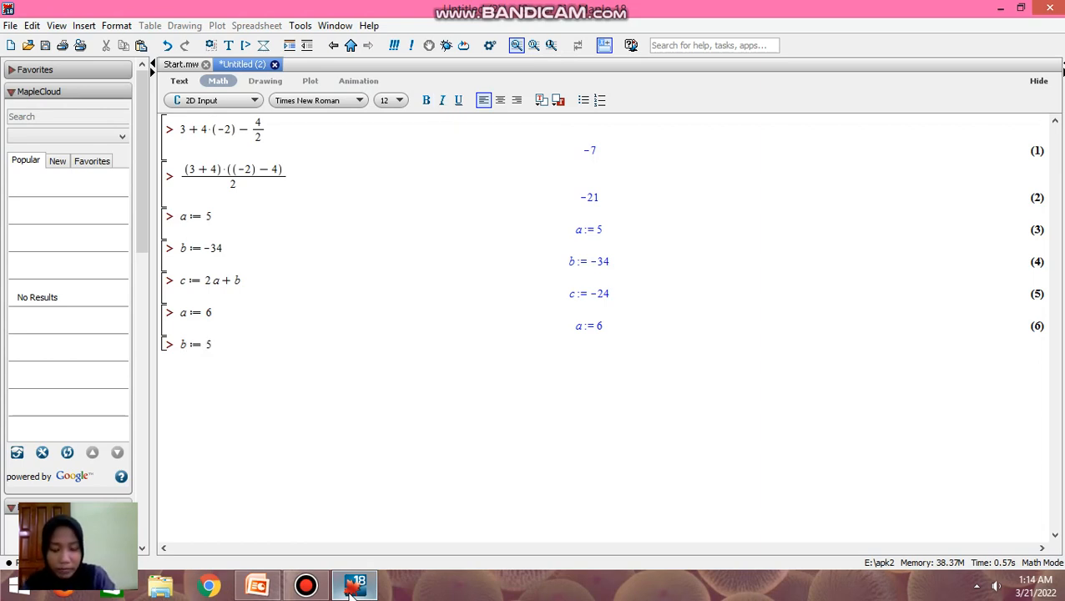
key("Return")
Redefine variable c as 2a + b on a new worksheet line and evaluate it.
type("d")
key("BackSpace")
type("c:=")
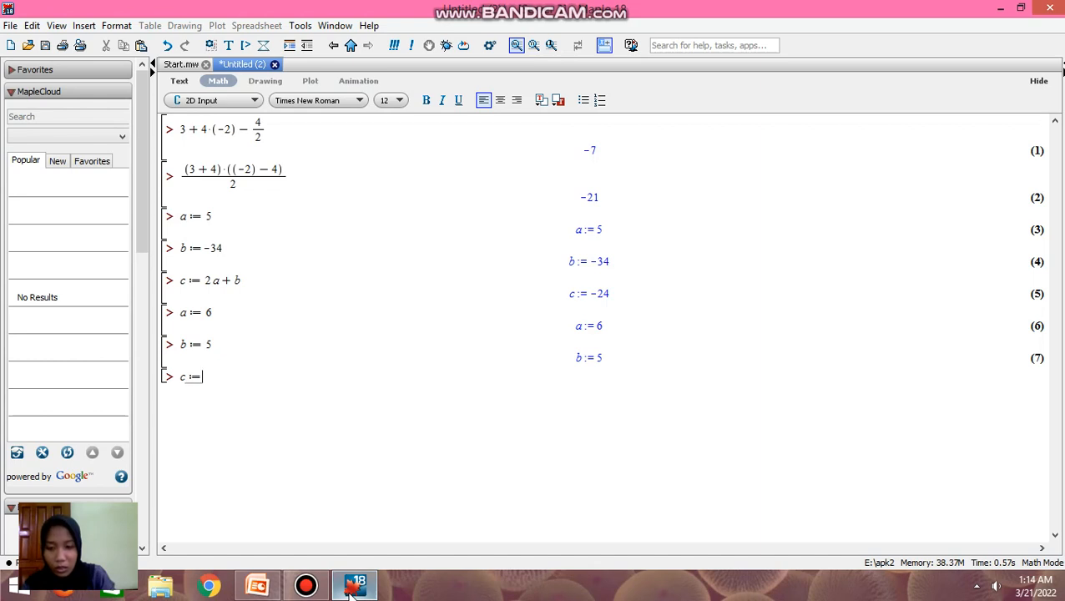
type("2a")
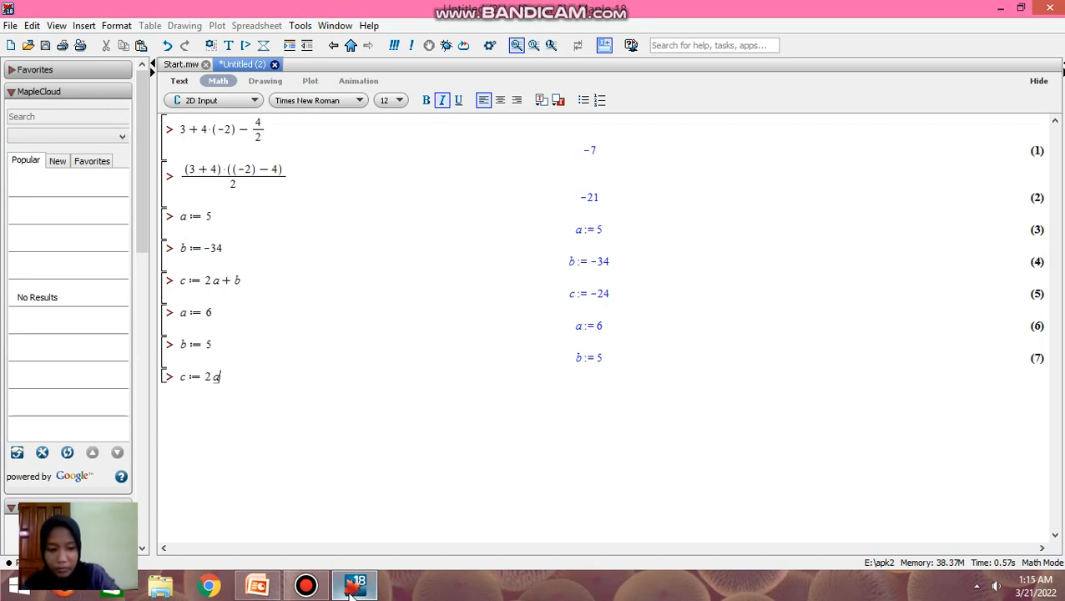
type("+")
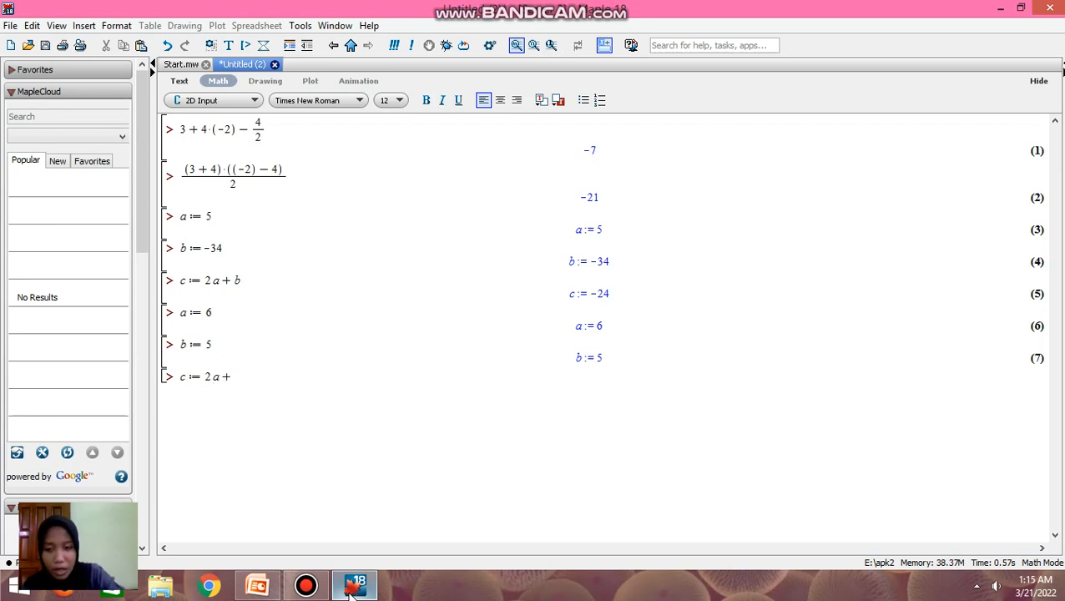
type("b")
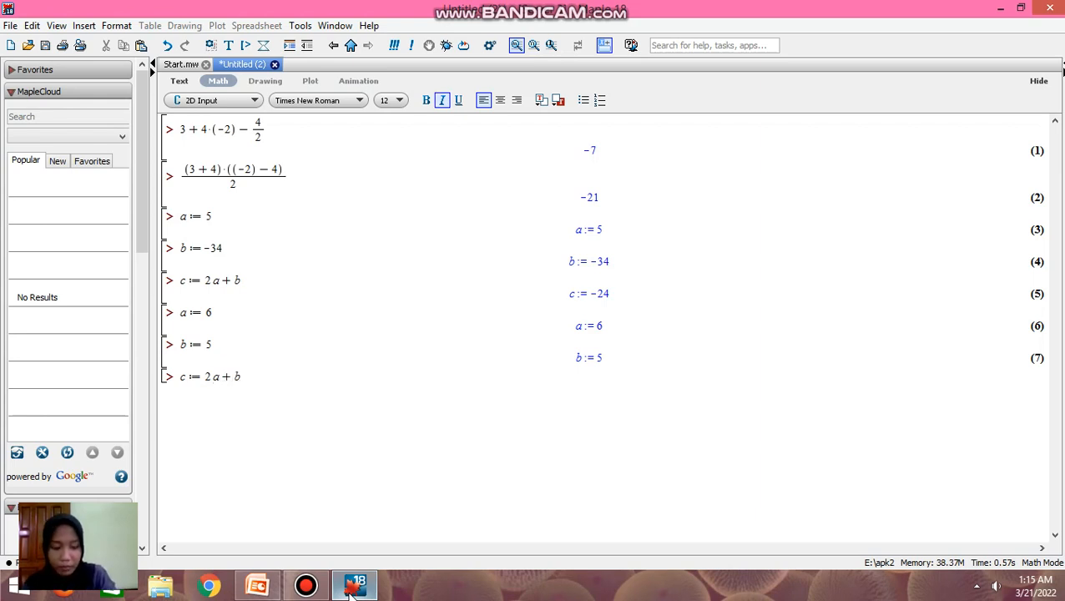
key("Return")
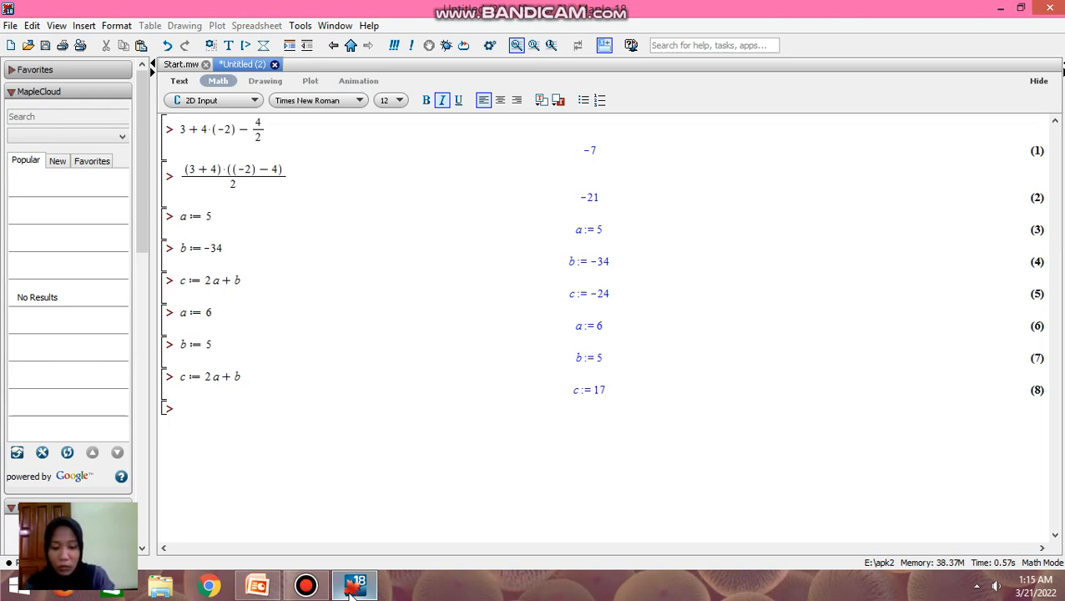
Reassign variable a to 2 and variable b to 5 on separate worksheet lines.
type("a:=")
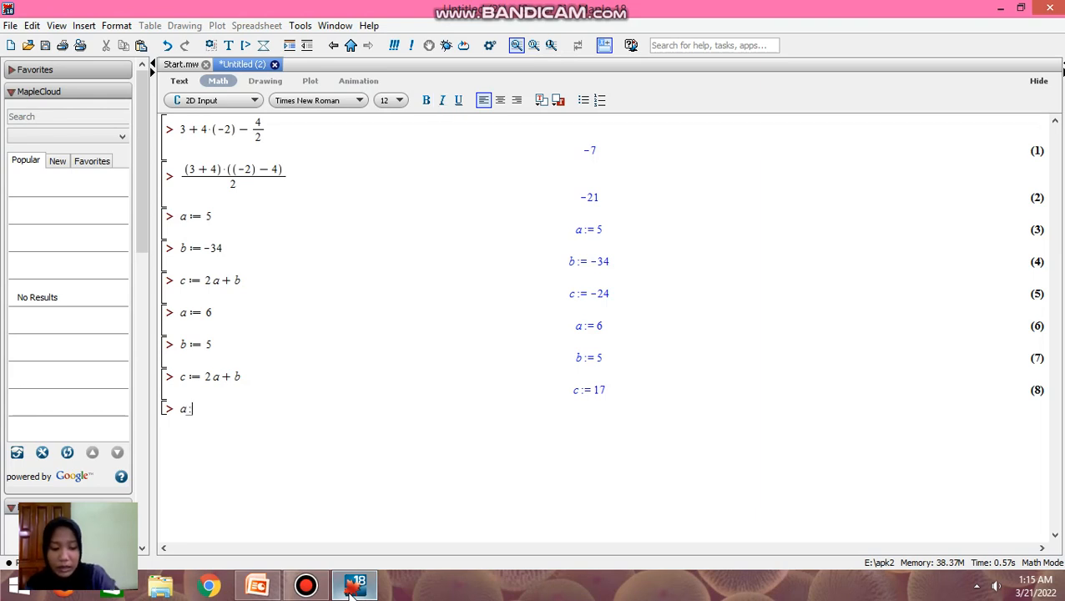
type("2")
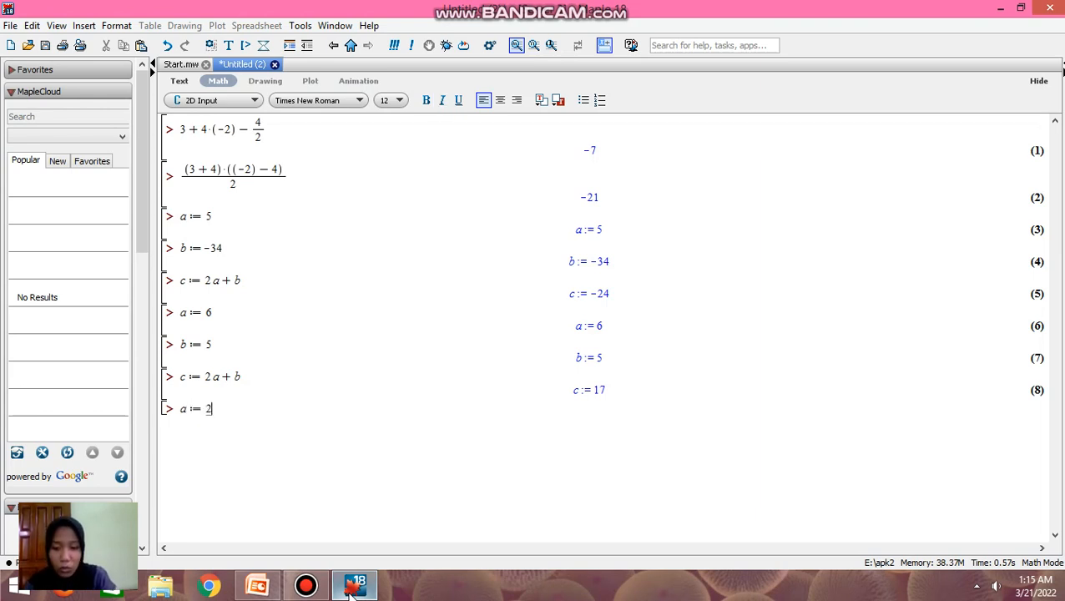
key("Return")
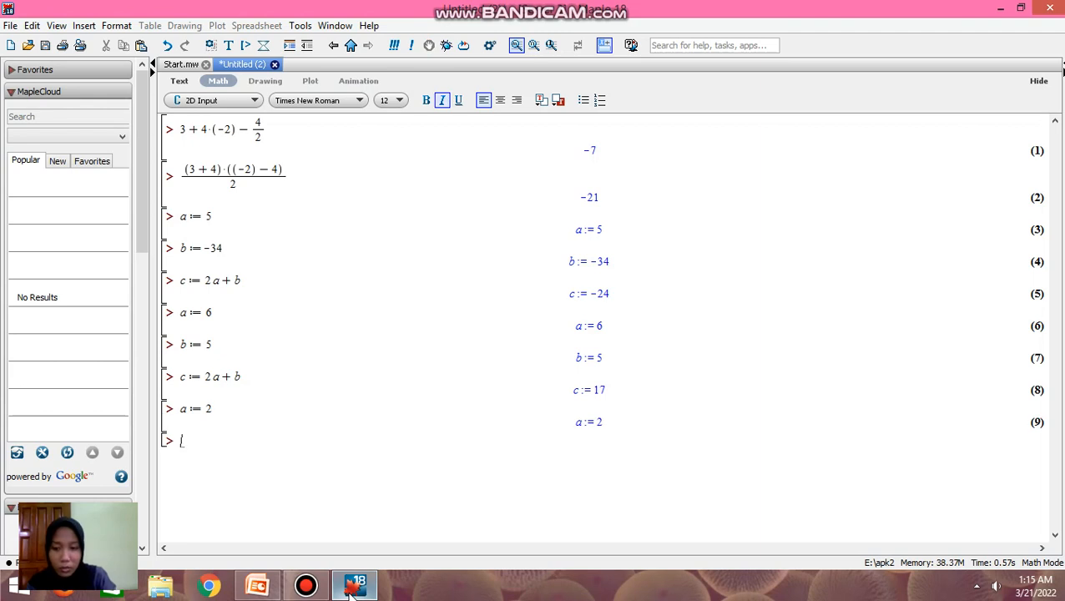
type("b")
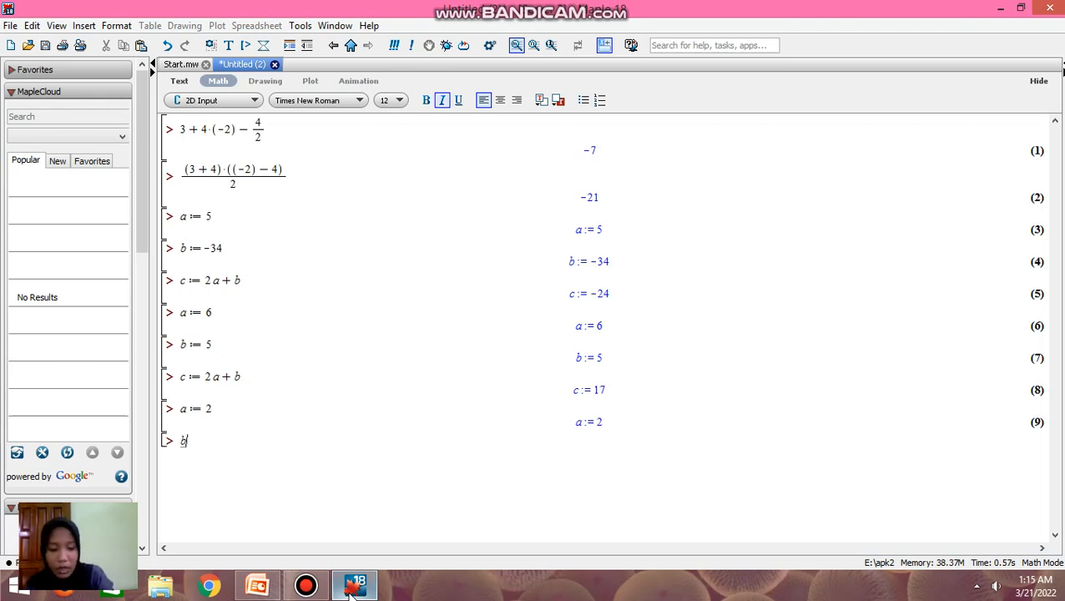
type(":=")
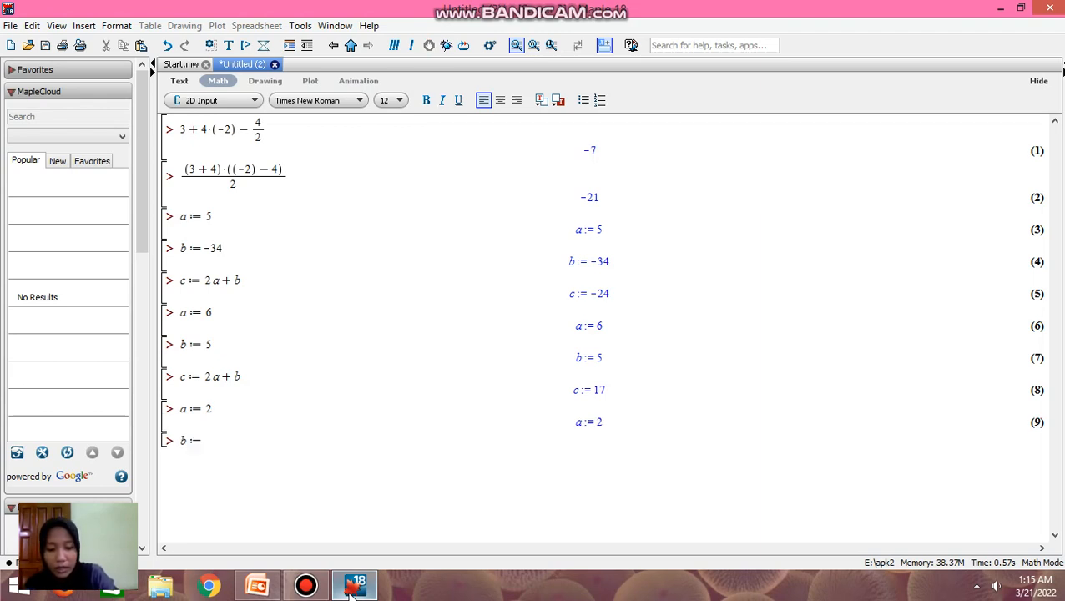
type("5")
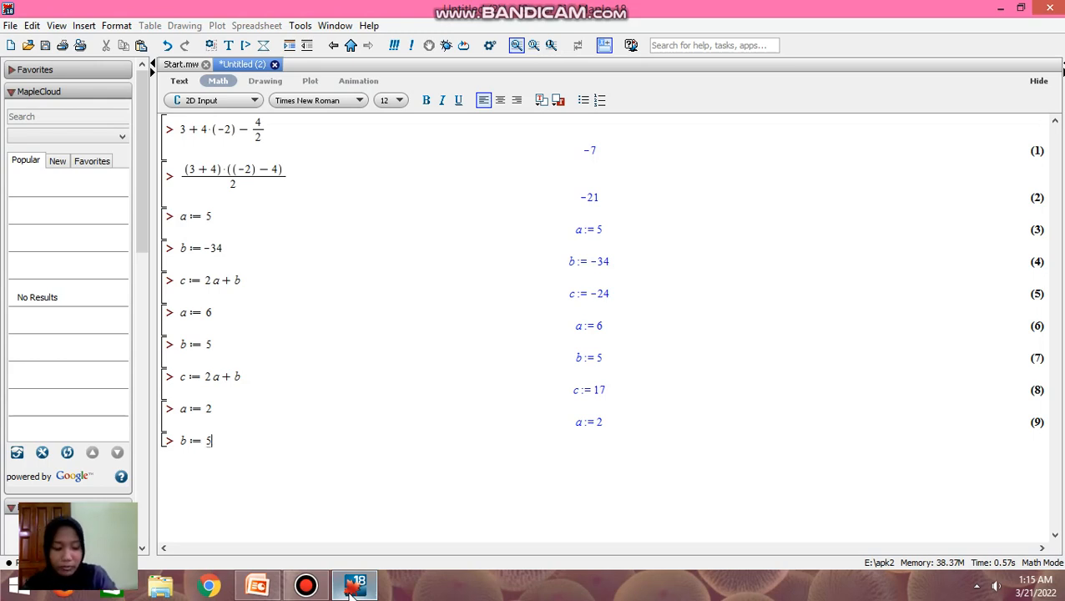
key("Return")
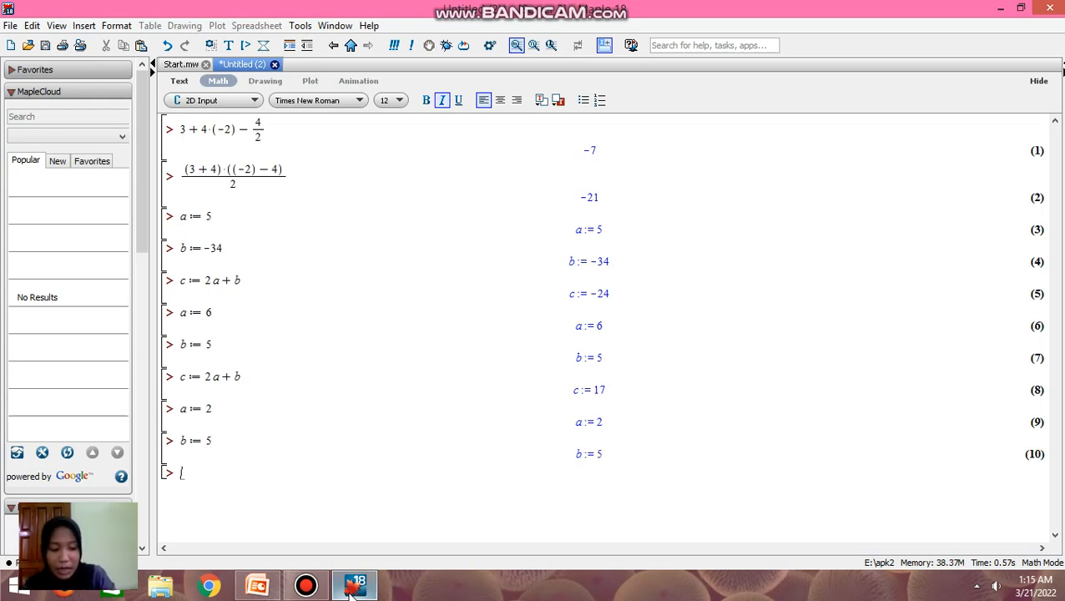
Redefine variable c as 3b - 2a on the next worksheet line and evaluate it.
type("c:=")
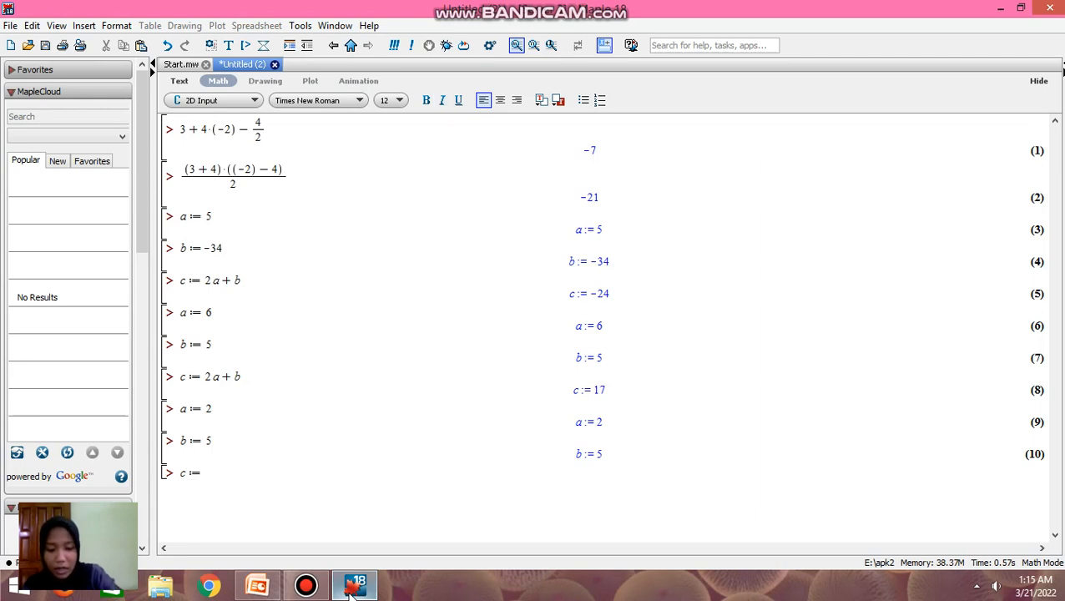
type("3b")
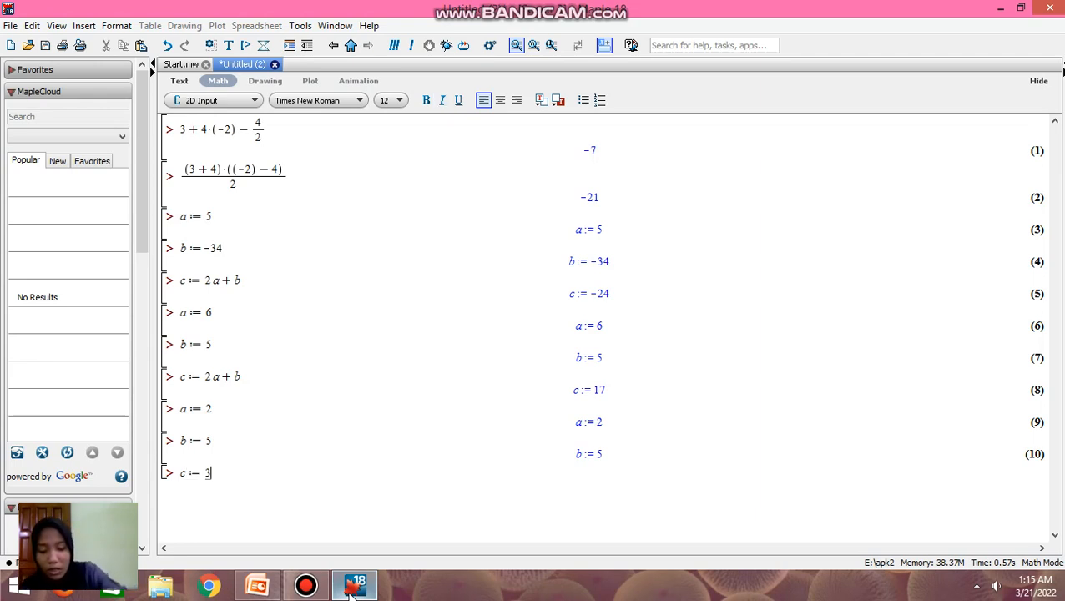
type("-")
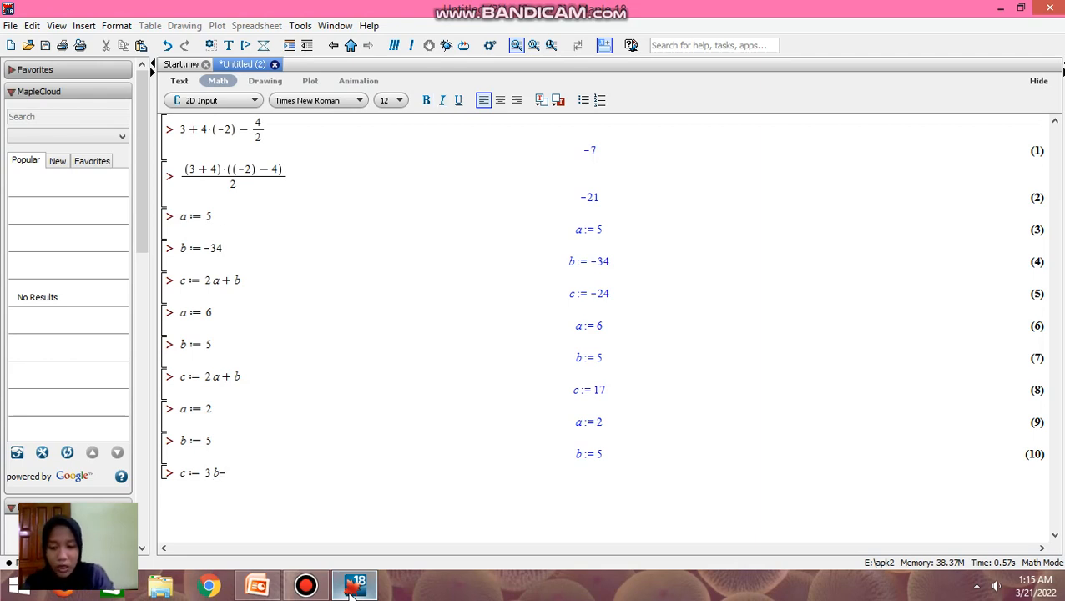
type("2a")
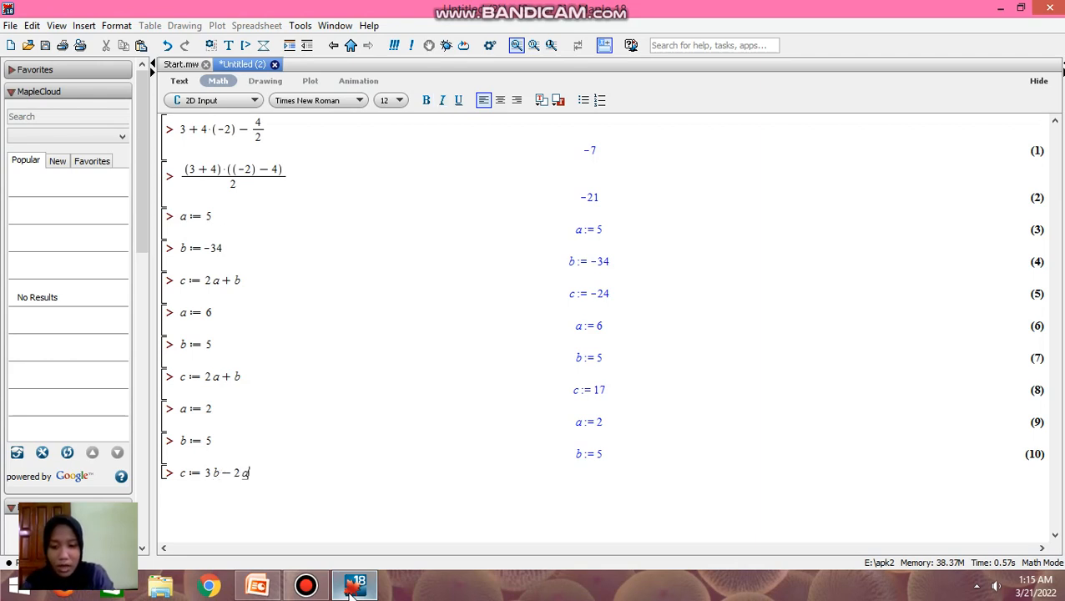
key("Return")
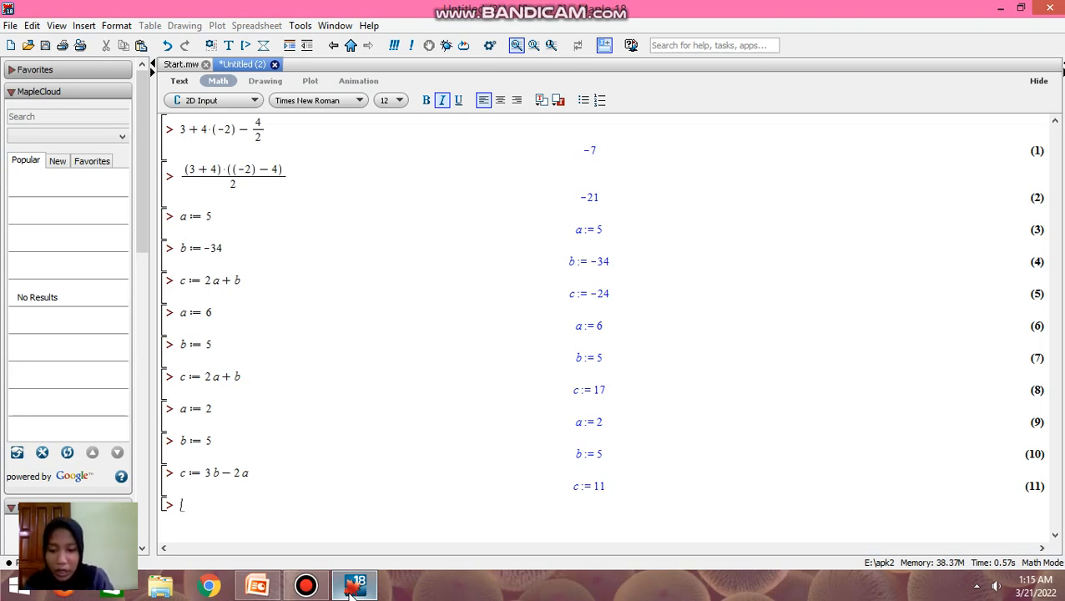
Reassign variable a to 3 and variable b to 4 on separate worksheet lines.
type("a")
type(":=")
type("3")
key("Return")
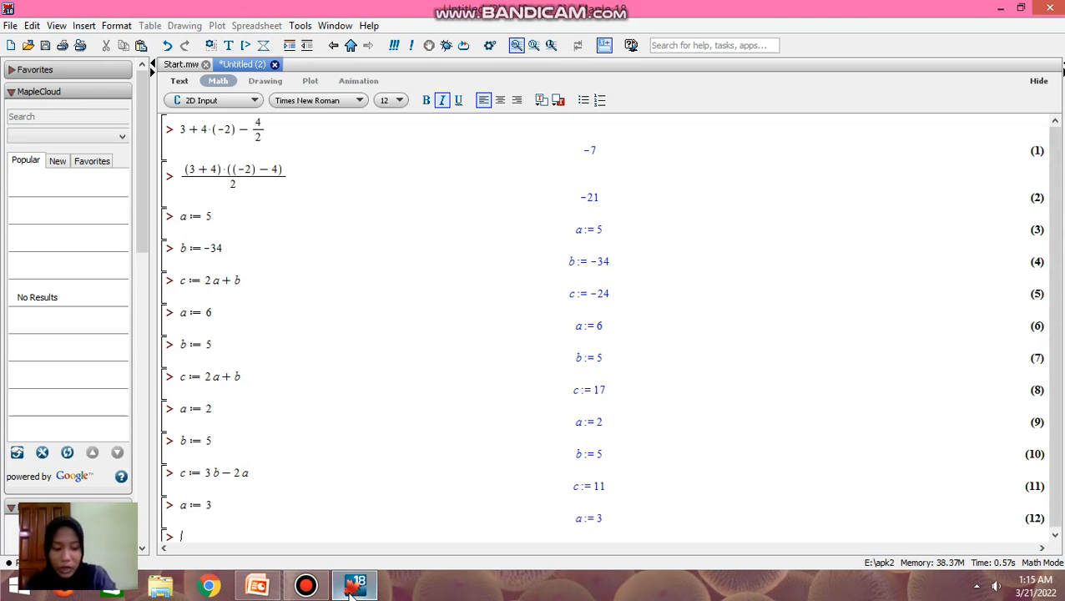
type("b")
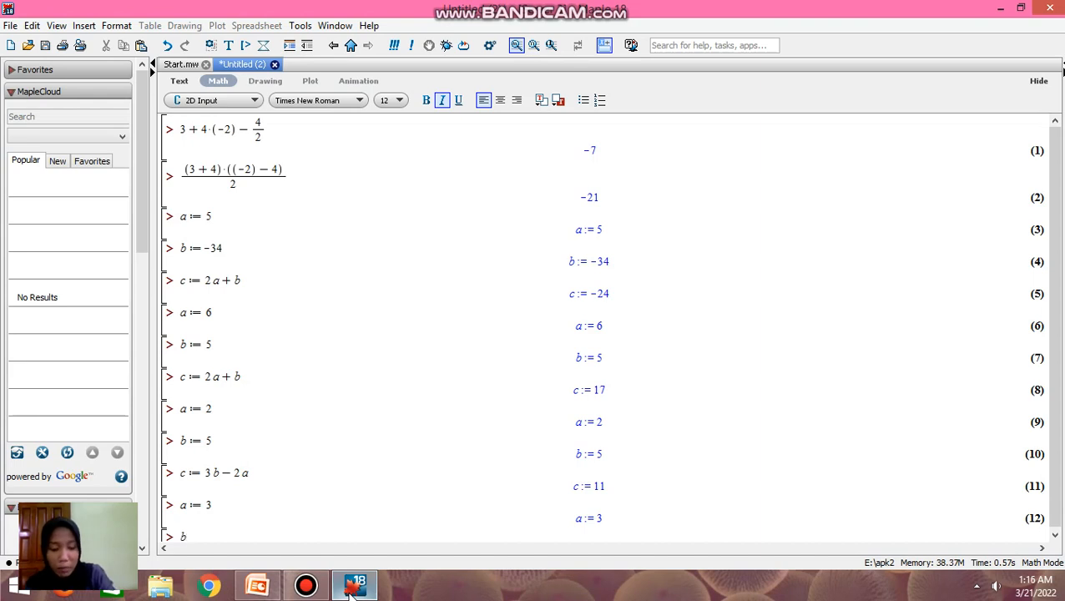
type(":=4")
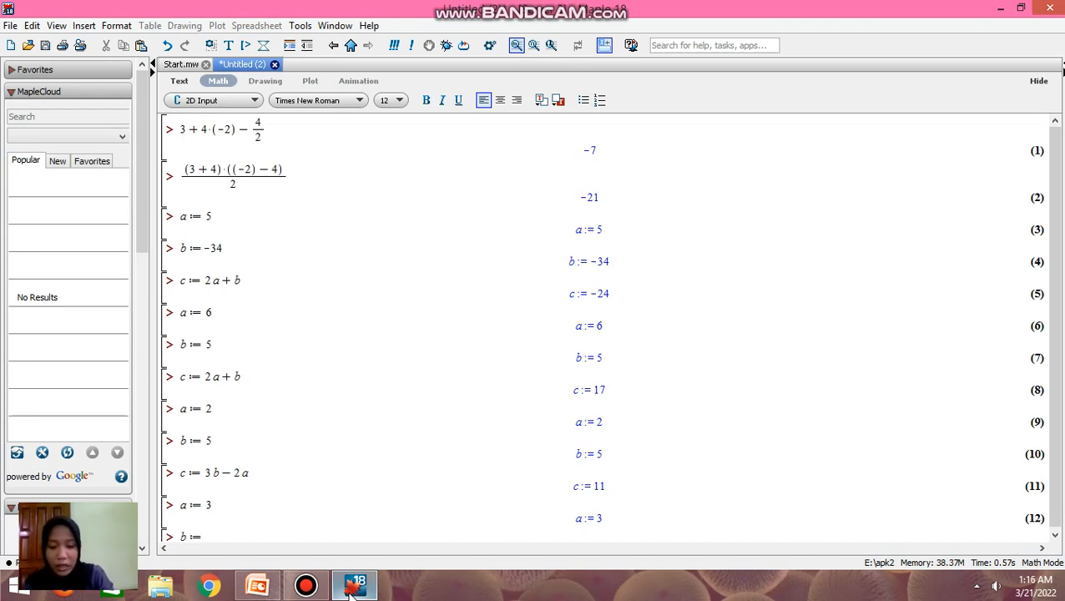
key("Return")
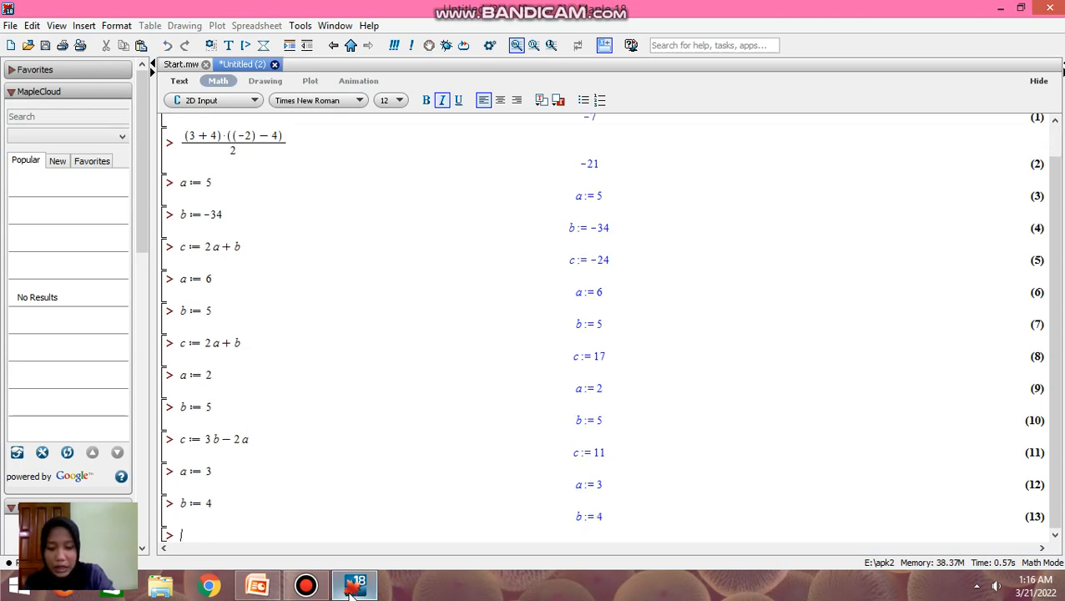
Redefine variable c as 2a - 3b on a new worksheet line and evaluate it.
type("c")
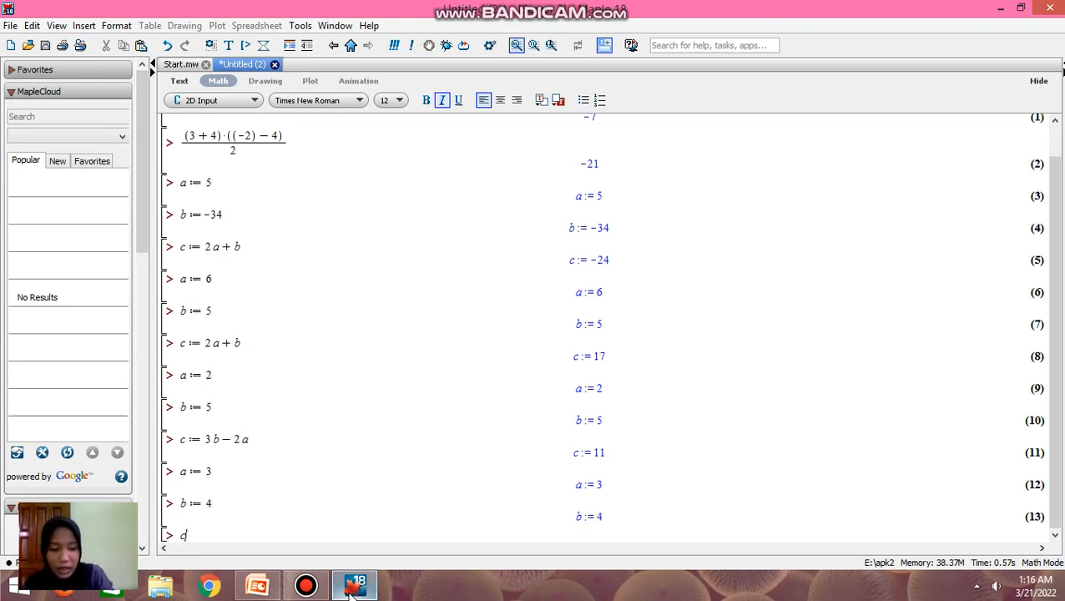
type(":=")
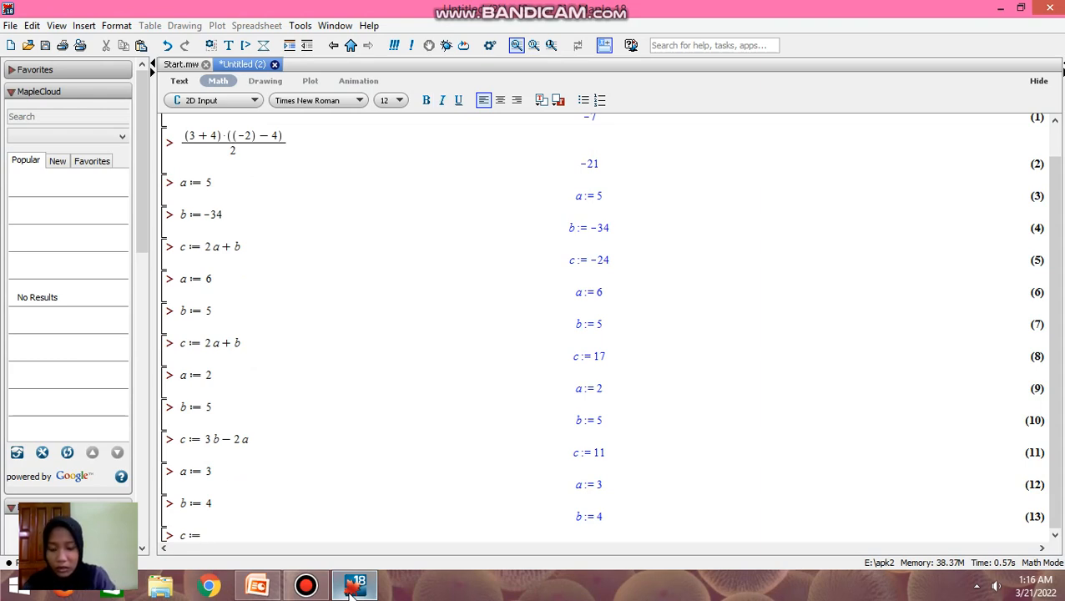
type("2a-")
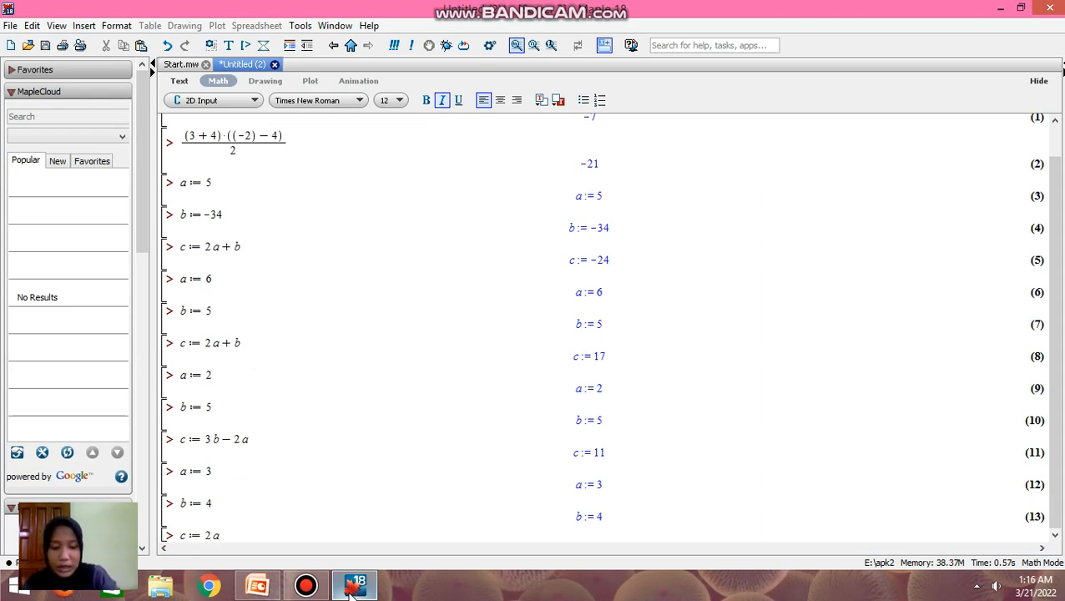
type("3b")
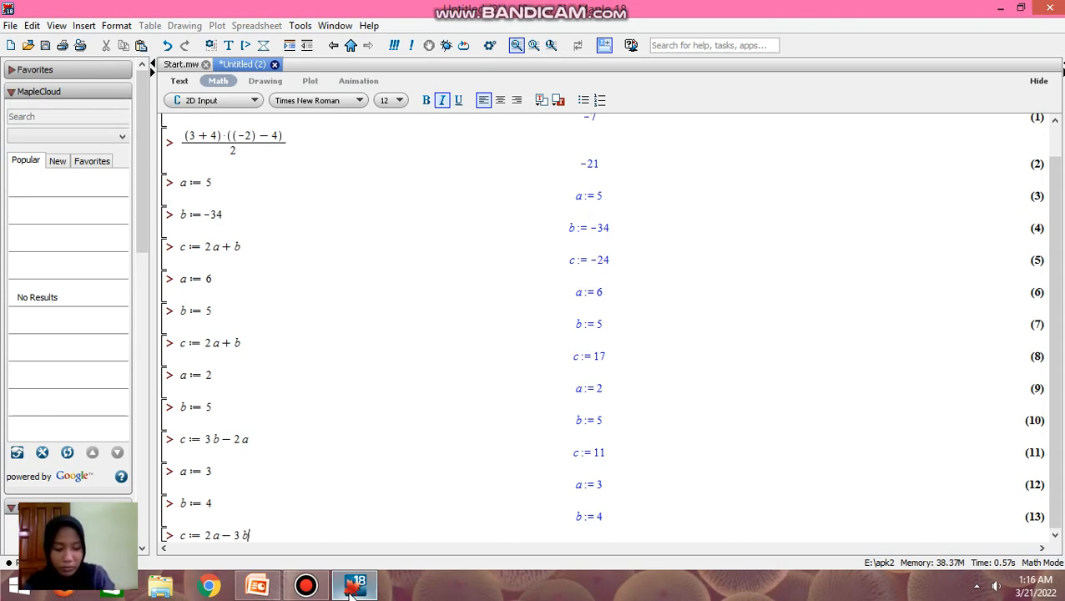
key("Return")
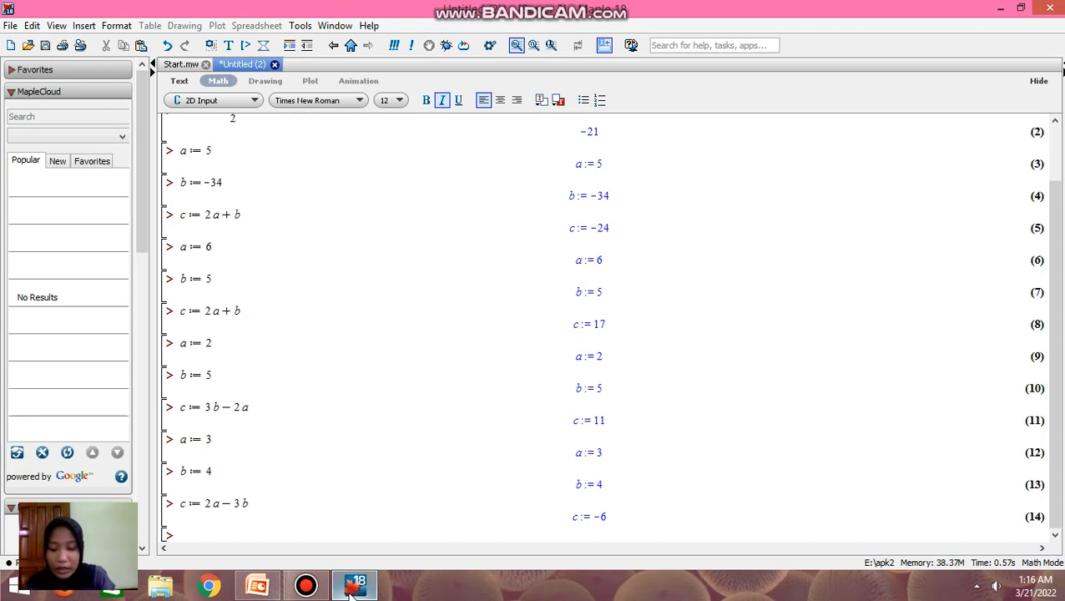
Assign the values 2, 5 and 3 to variables a, b and c on three new worksheet lines.
type("a:=2")
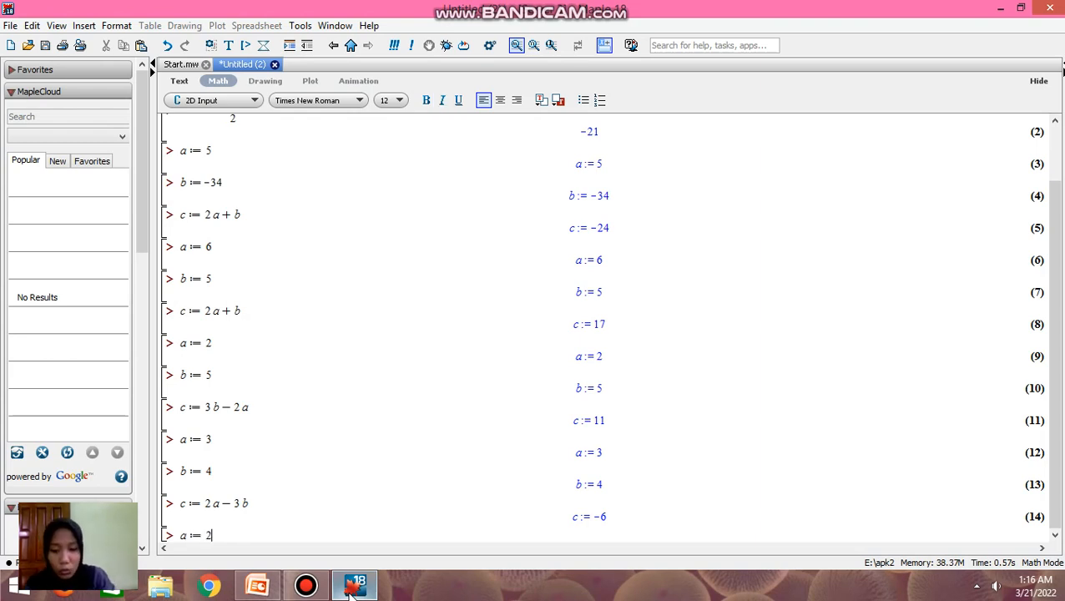
key("Return")
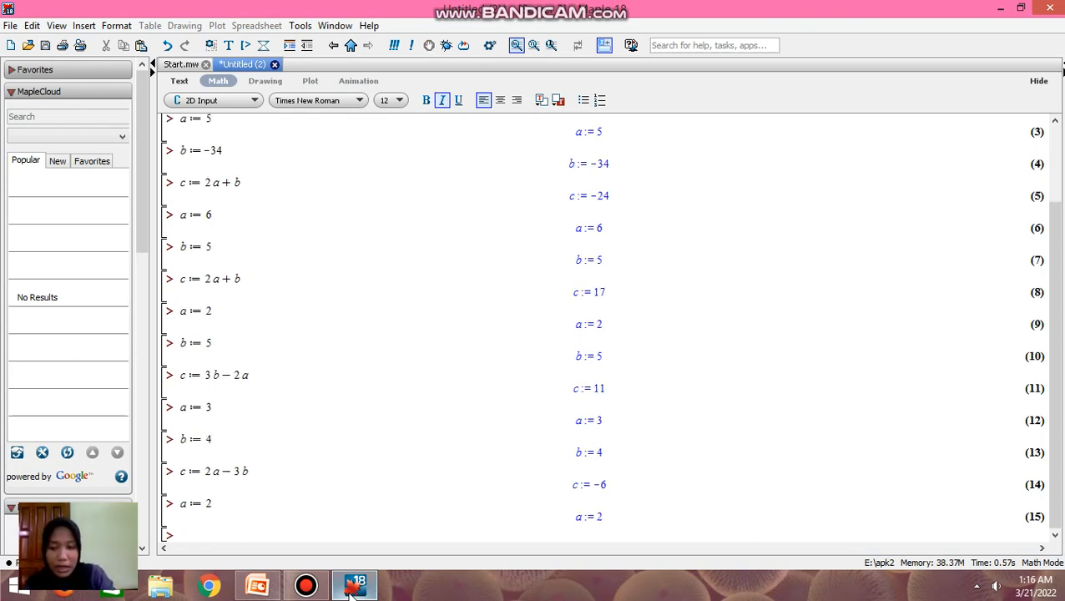
type("b")
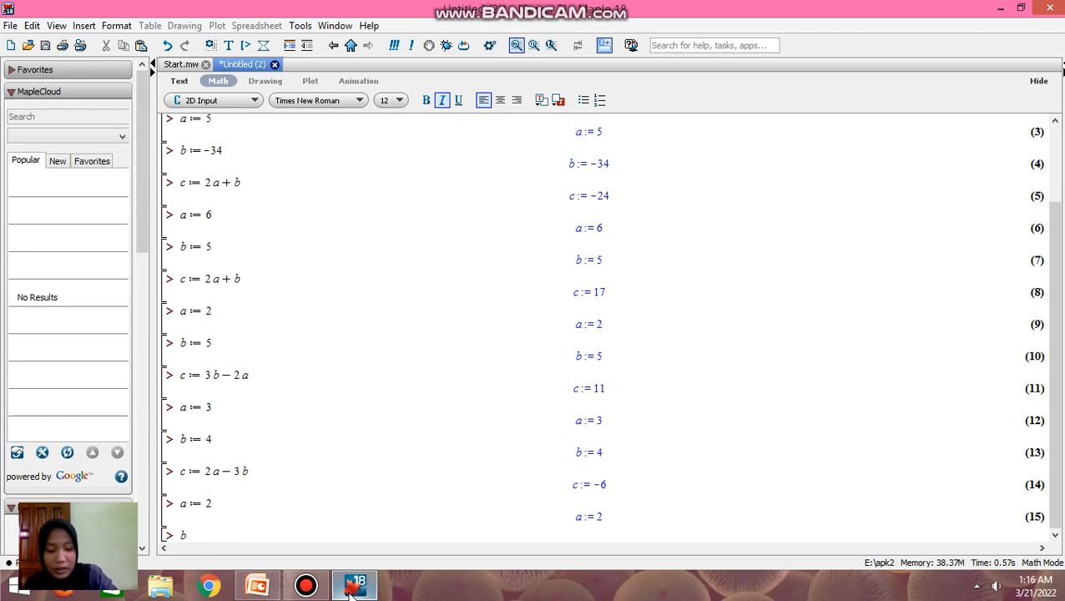
type(":=5")
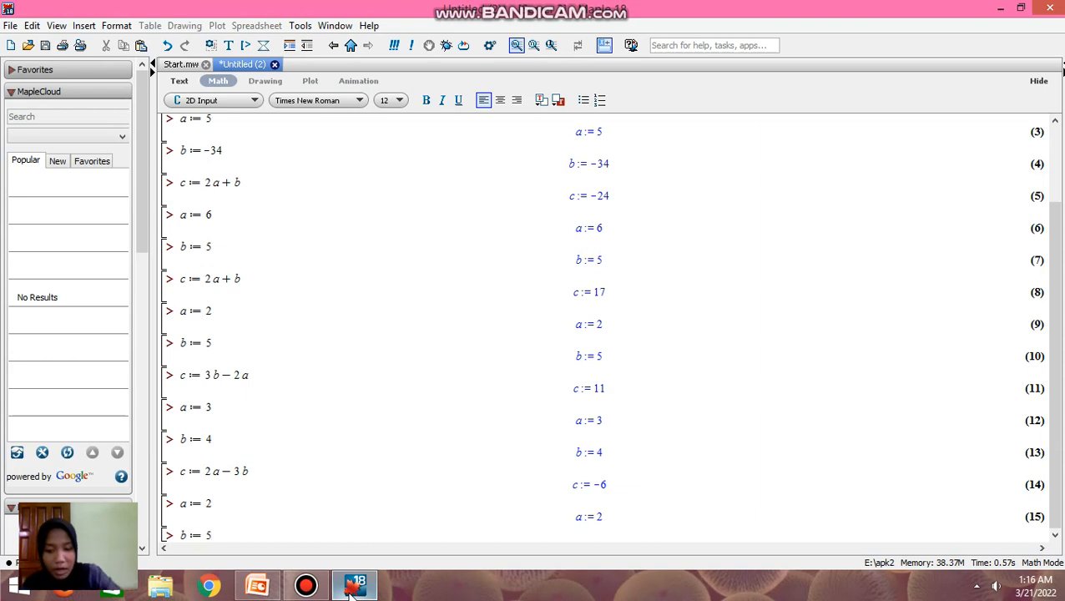
key("Return")
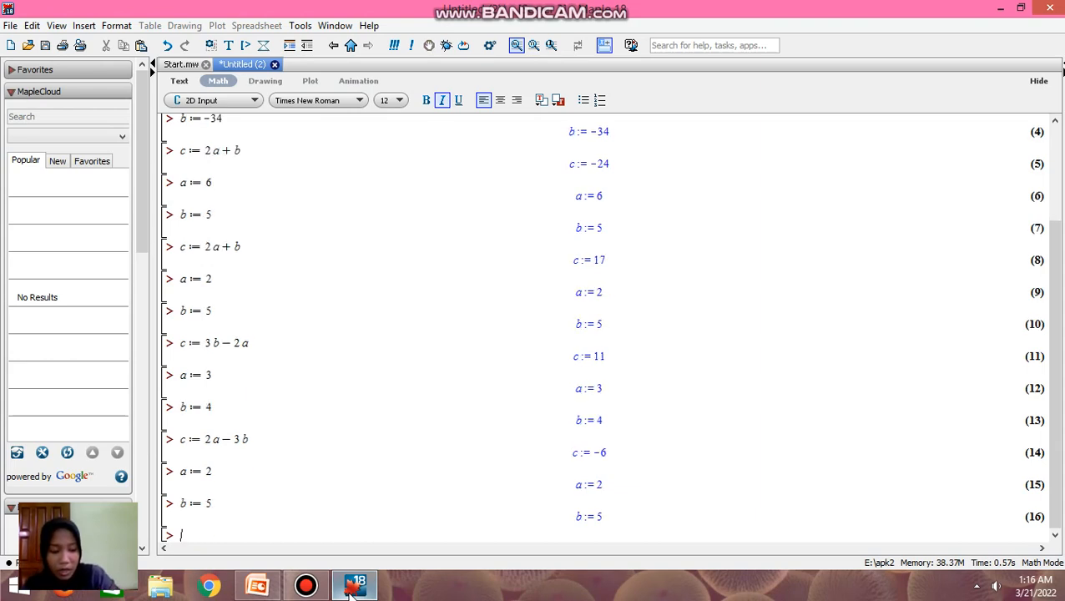
type("c")
type(":=")
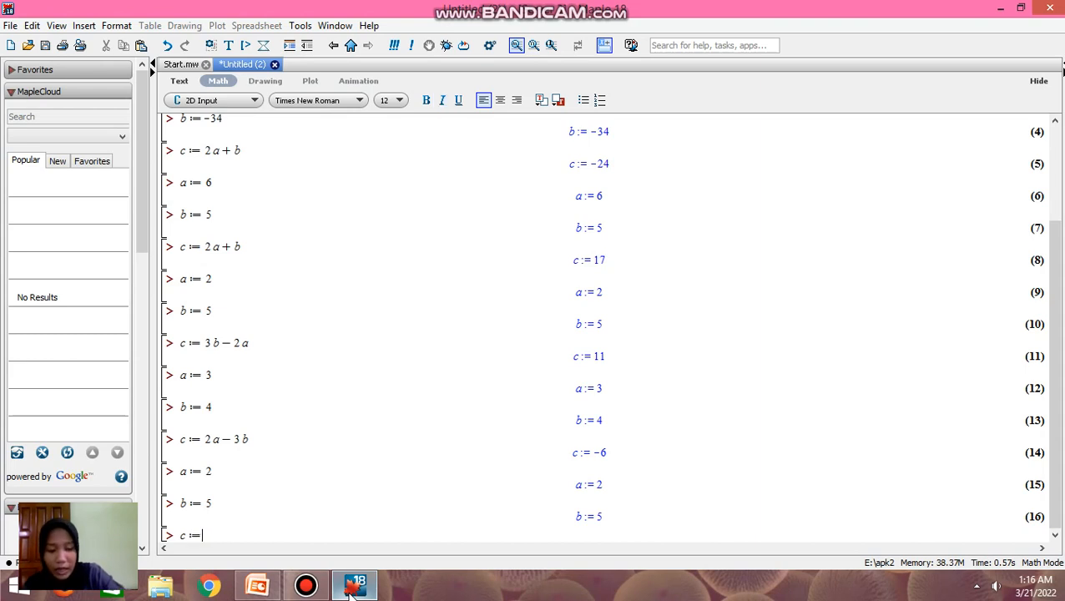
type("3")
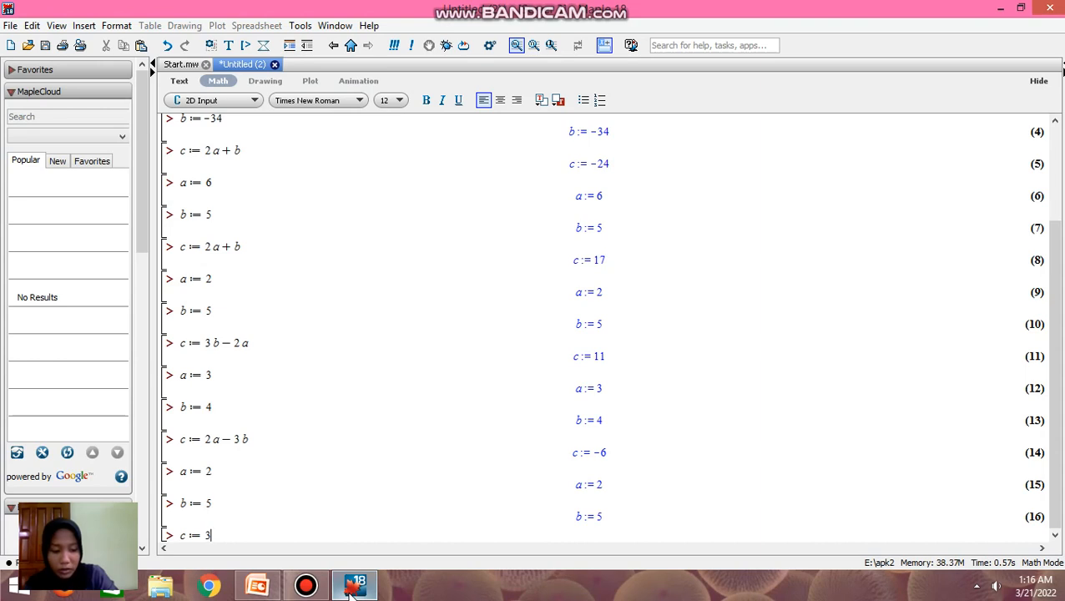
key("Return")
Define variable d as 2a + b - c on the next worksheet line and evaluate it.
type("d:")
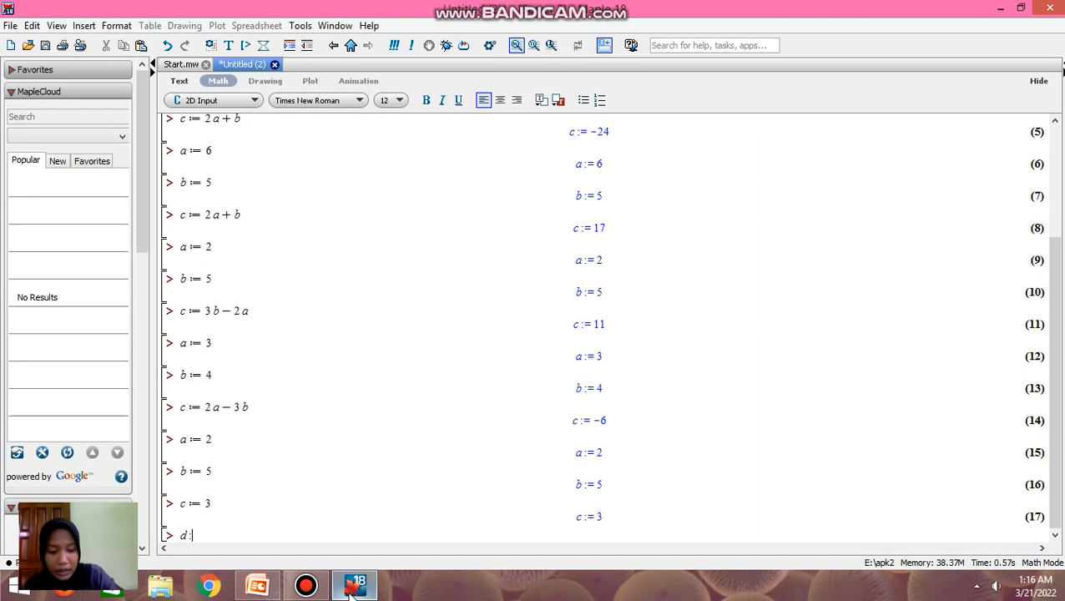
type("=2a")
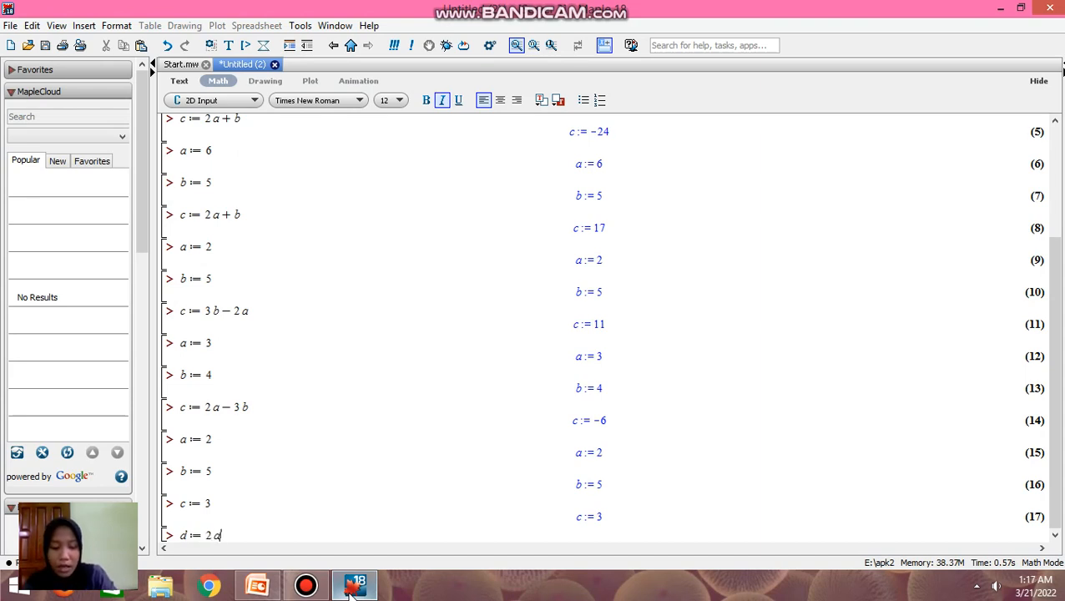
type("+b-")
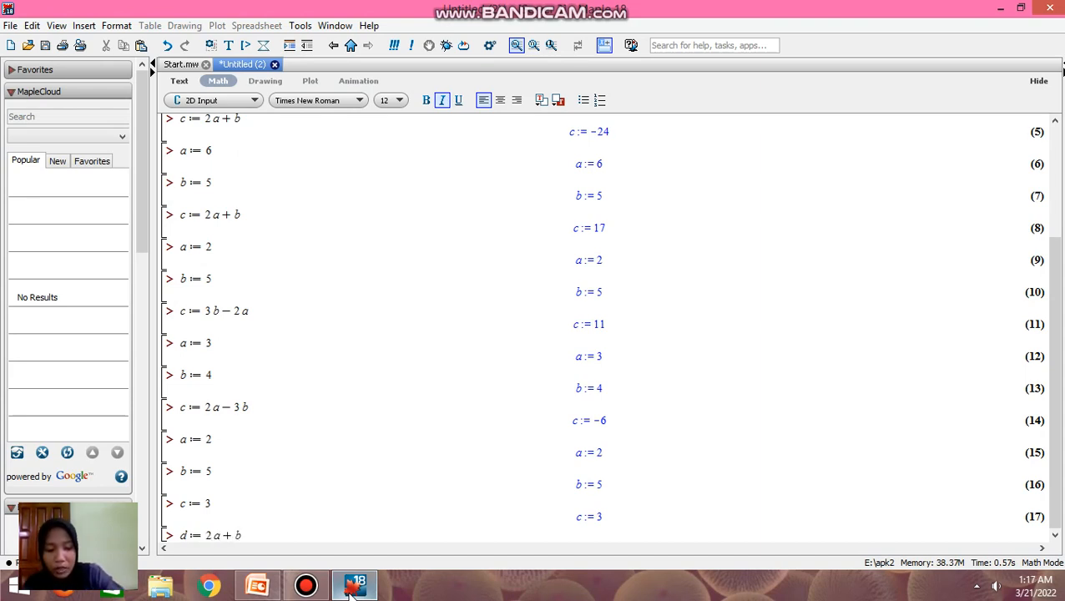
type("d")
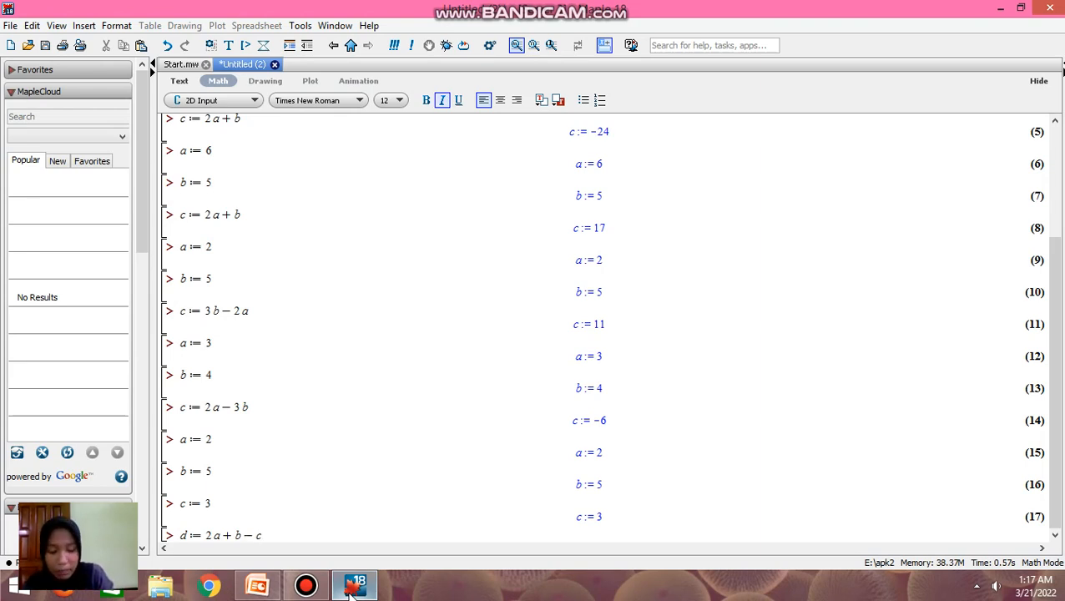
key("Return")
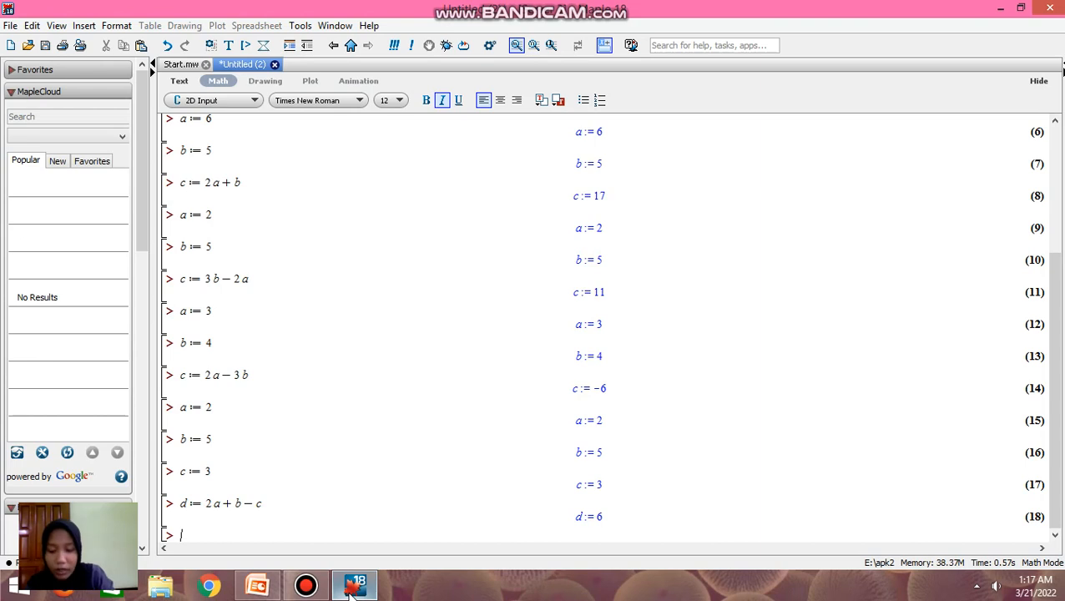
Reassign variable a to 5 and variable b to 2 on separate new worksheet lines.
type("a:=")
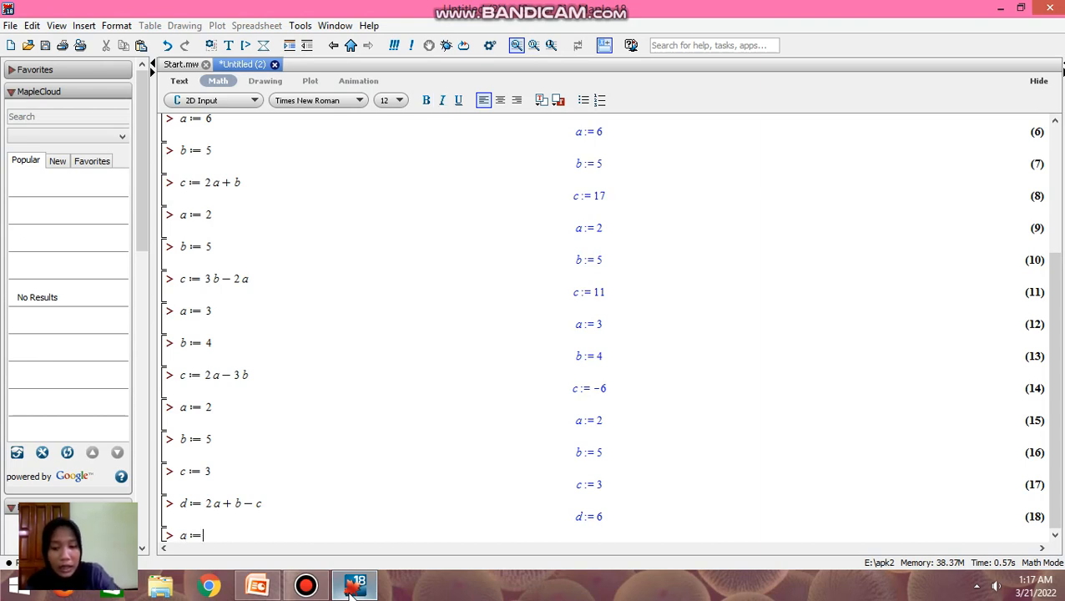
type("5")
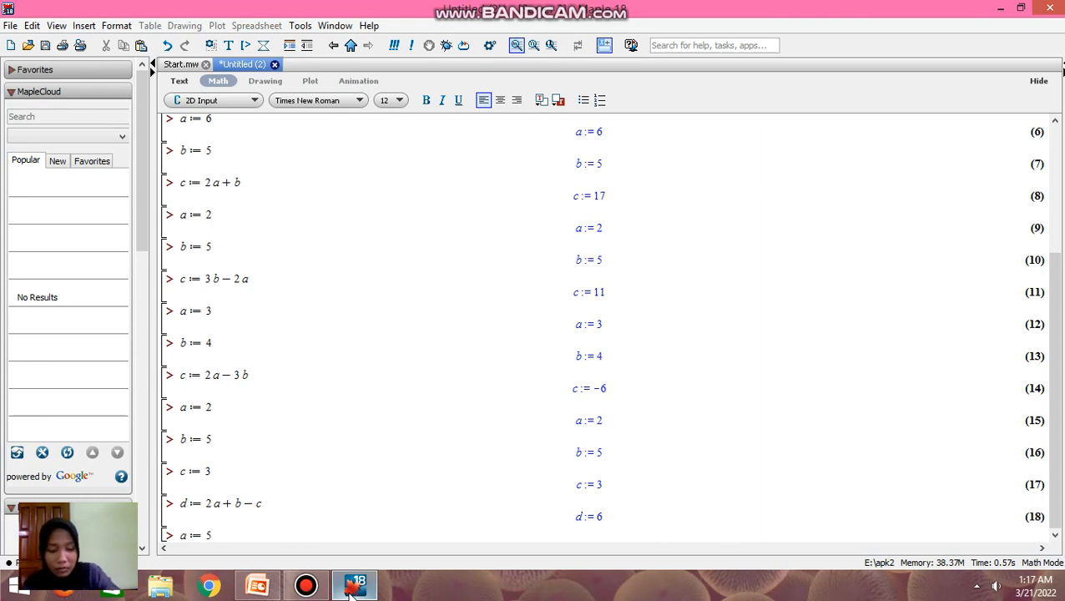
key("Return")
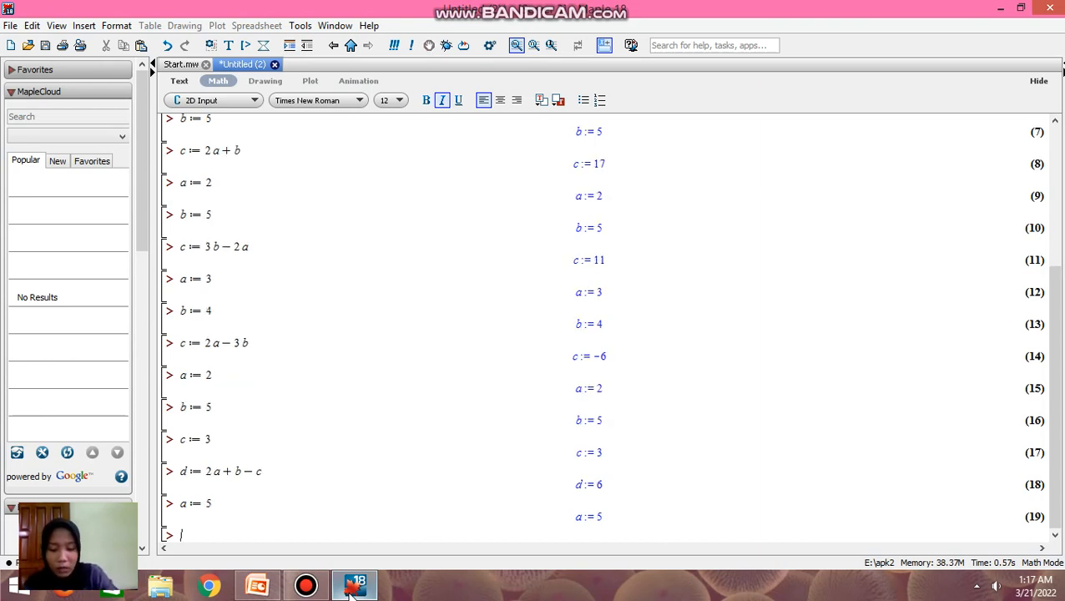
type("b :")
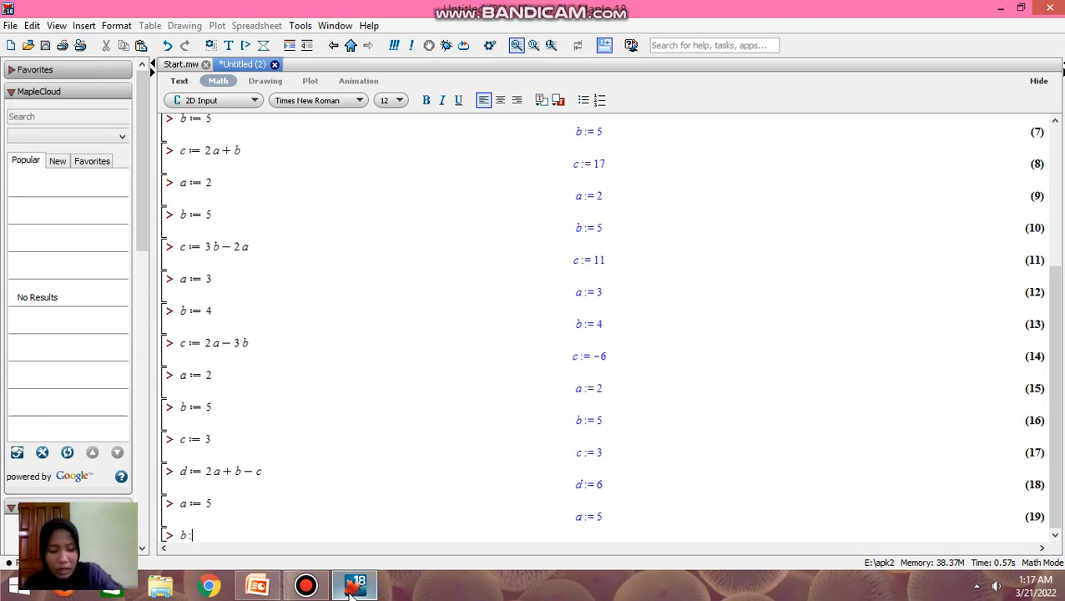
type("= 2")
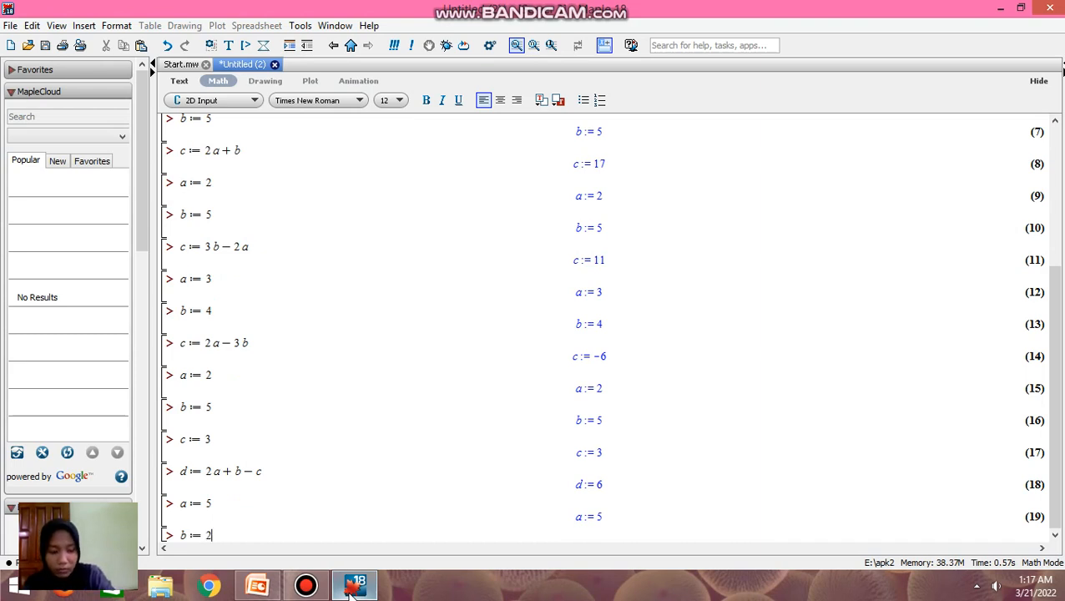
key("Return")
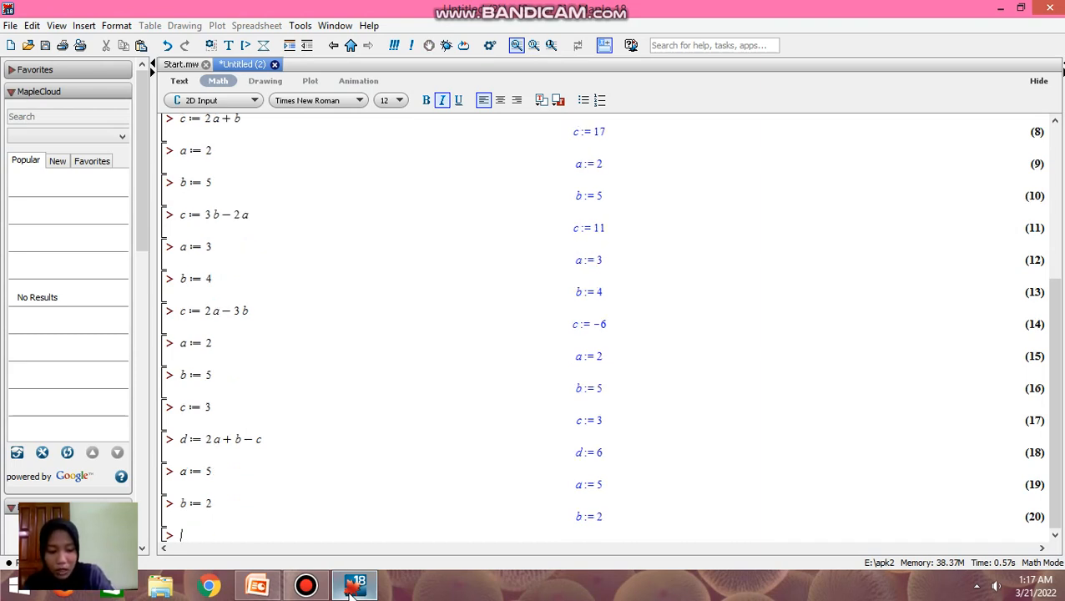
Reassign variable c to 1 and variable d to 4 on the next two worksheet lines.
key("BackSpace")
type("c:=1")
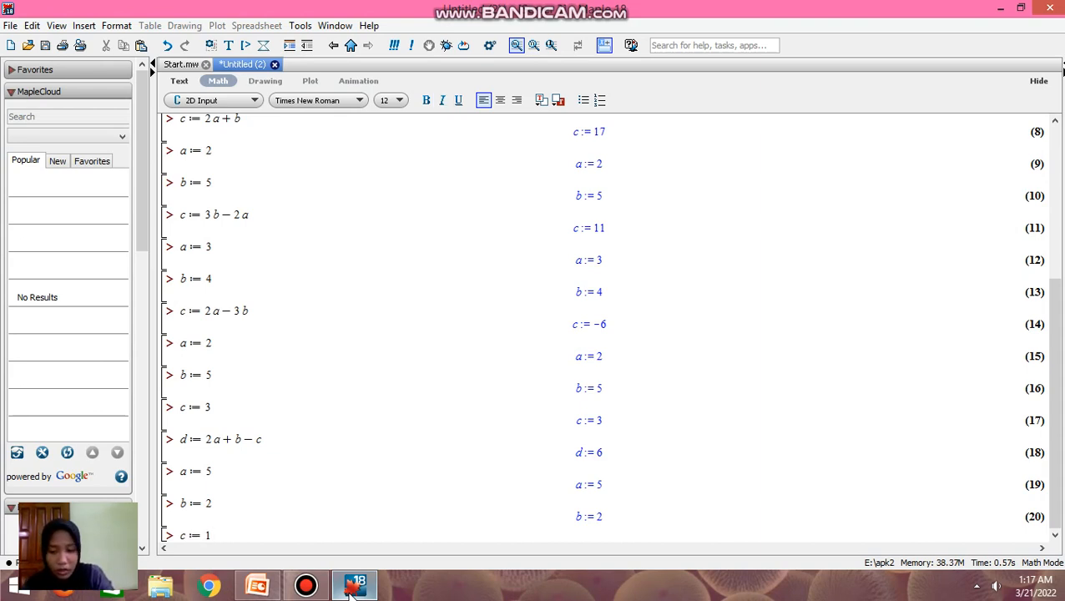
key("Return")
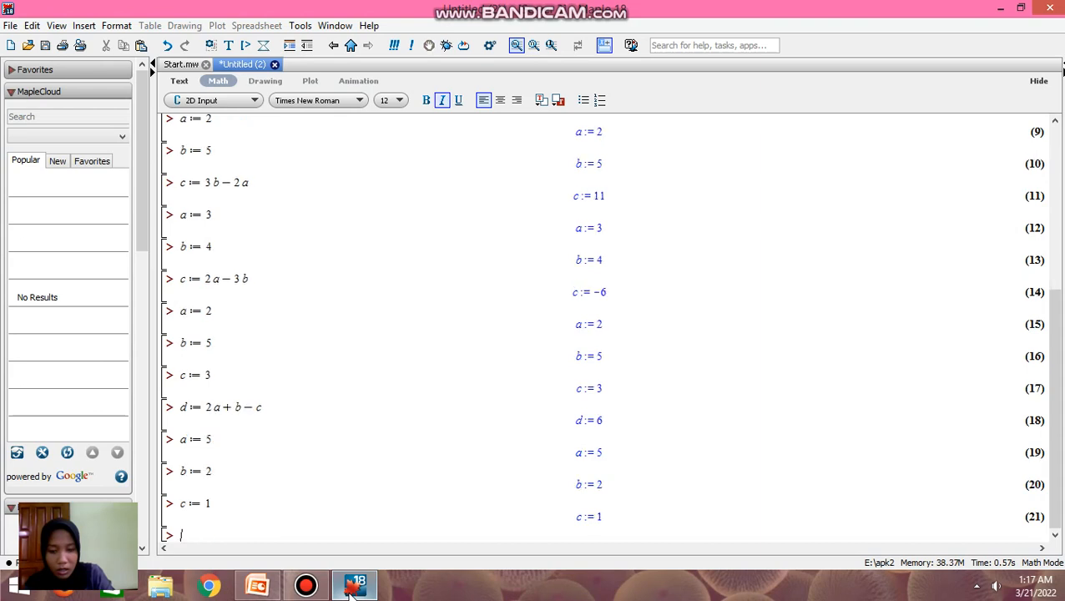
type("d:=")
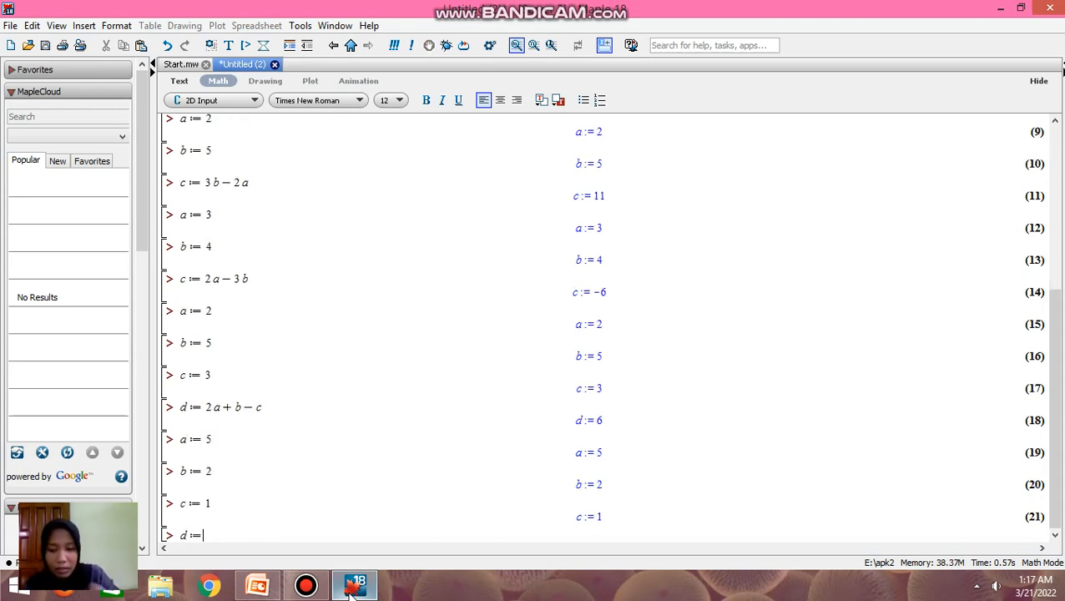
type("4")
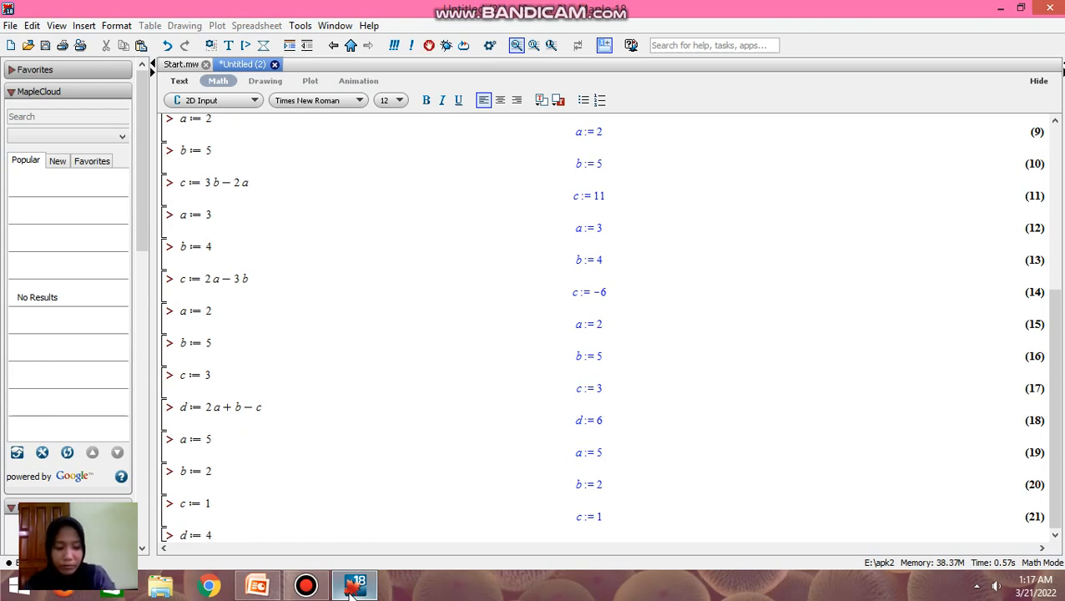
key("Return")
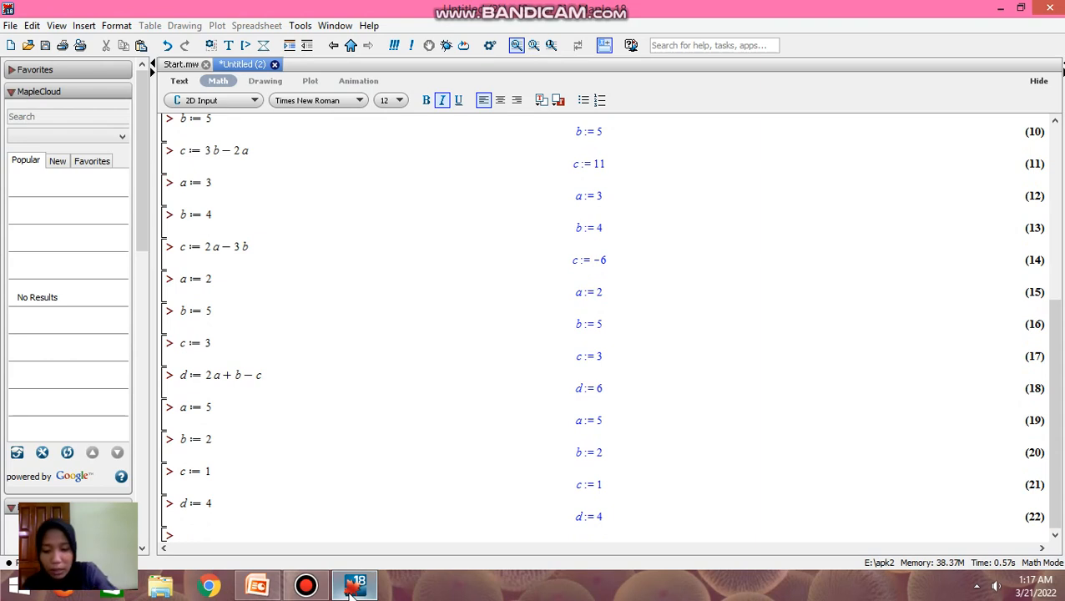
Define variable e as 2a - b + c + d on a new worksheet line and evaluate it.
type("e:")
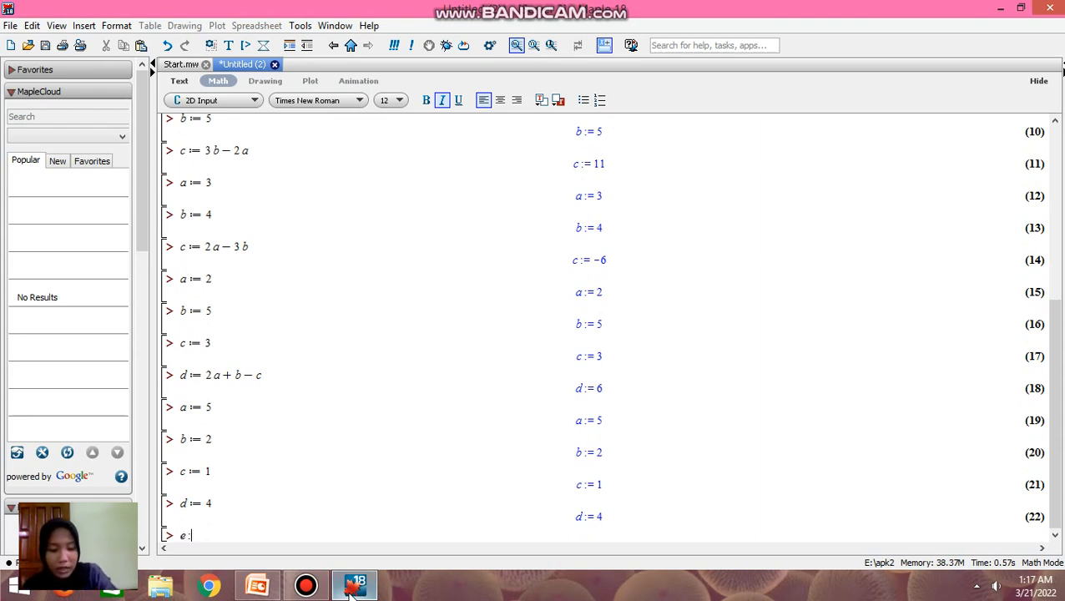
type("=2")
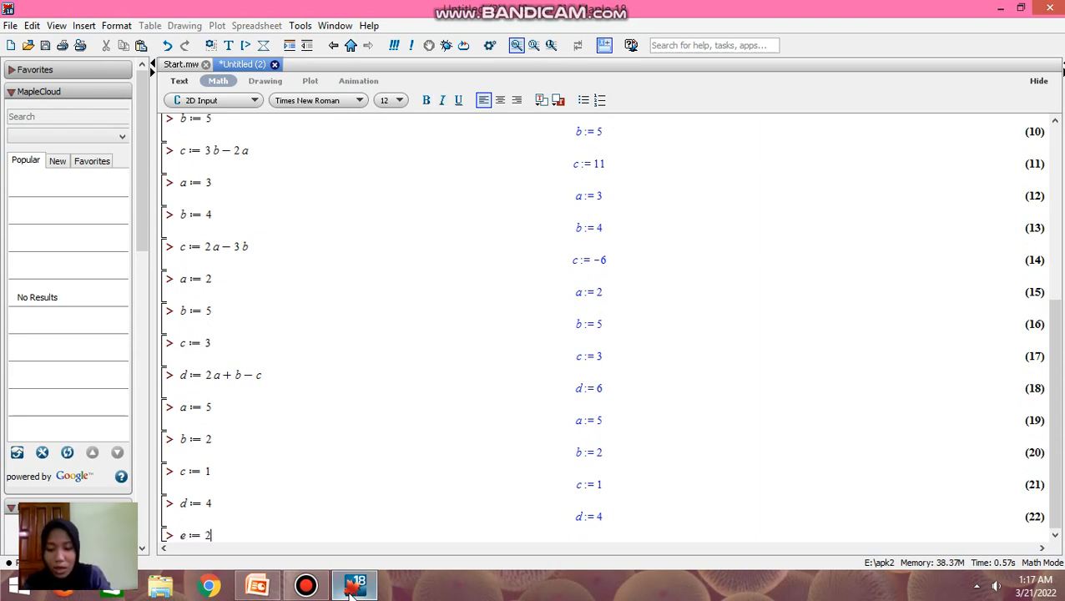
type("a-b")
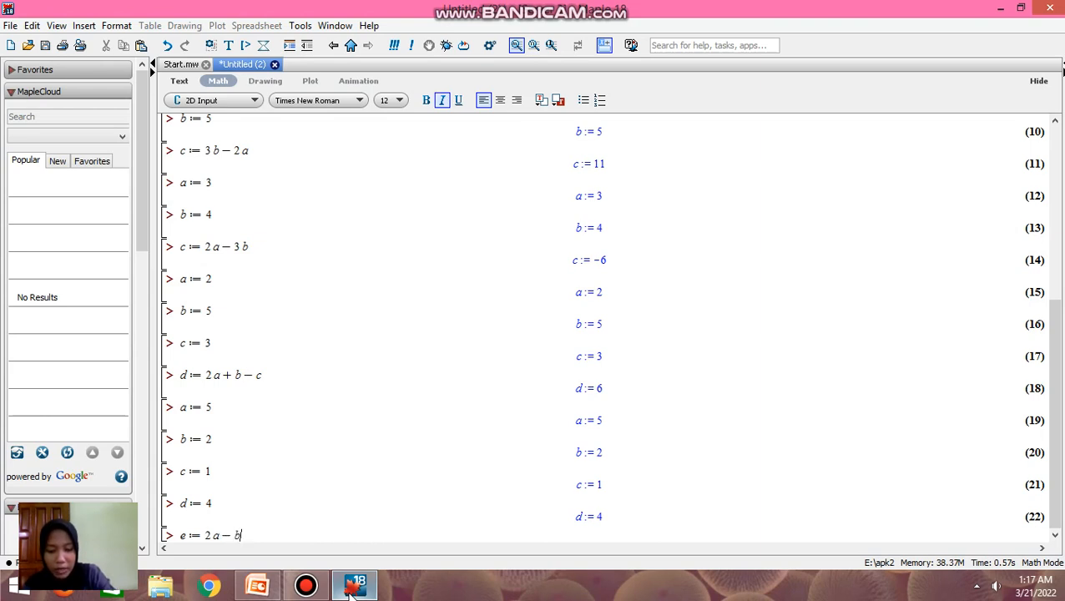
type("+")
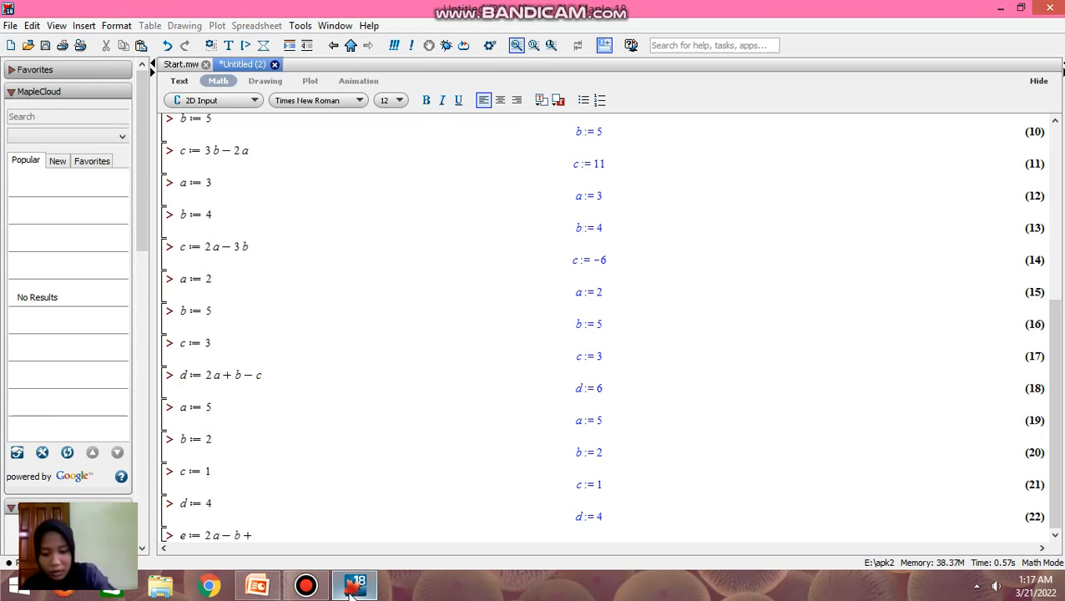
type("c")
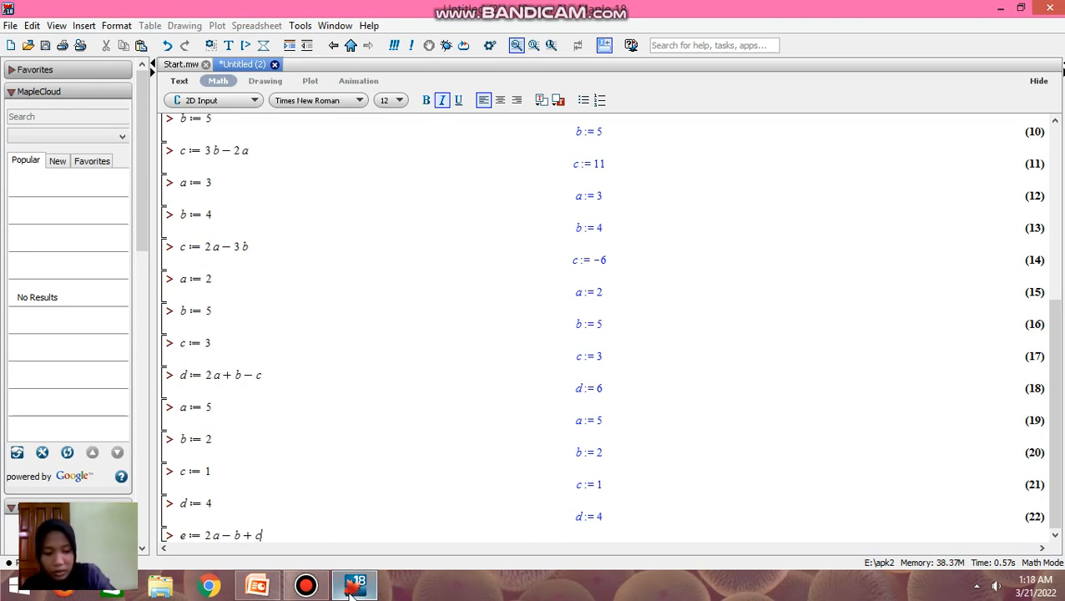
type("+d")
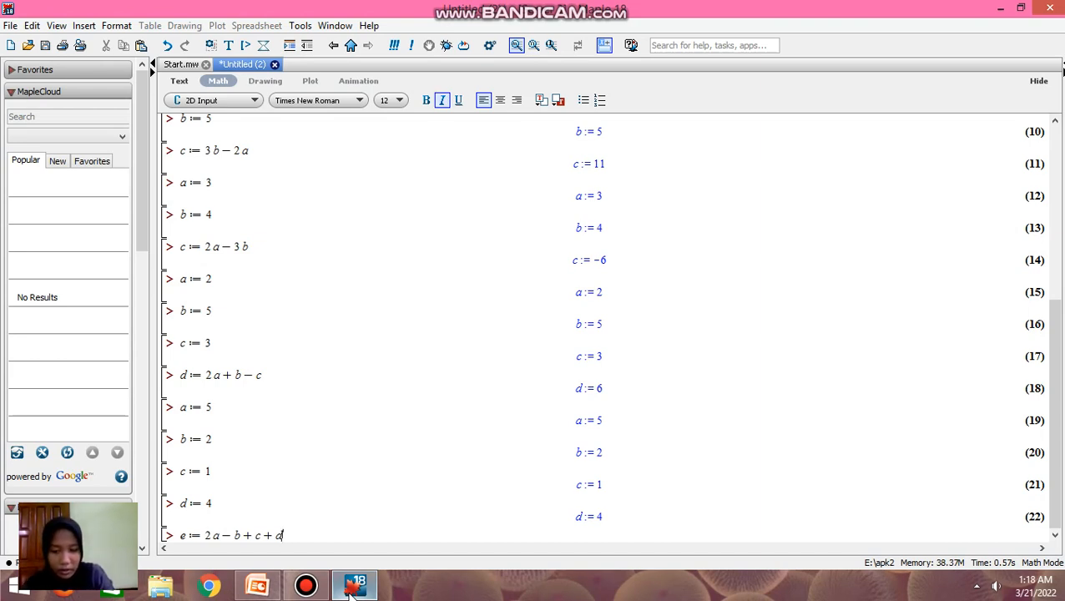
key("Return")
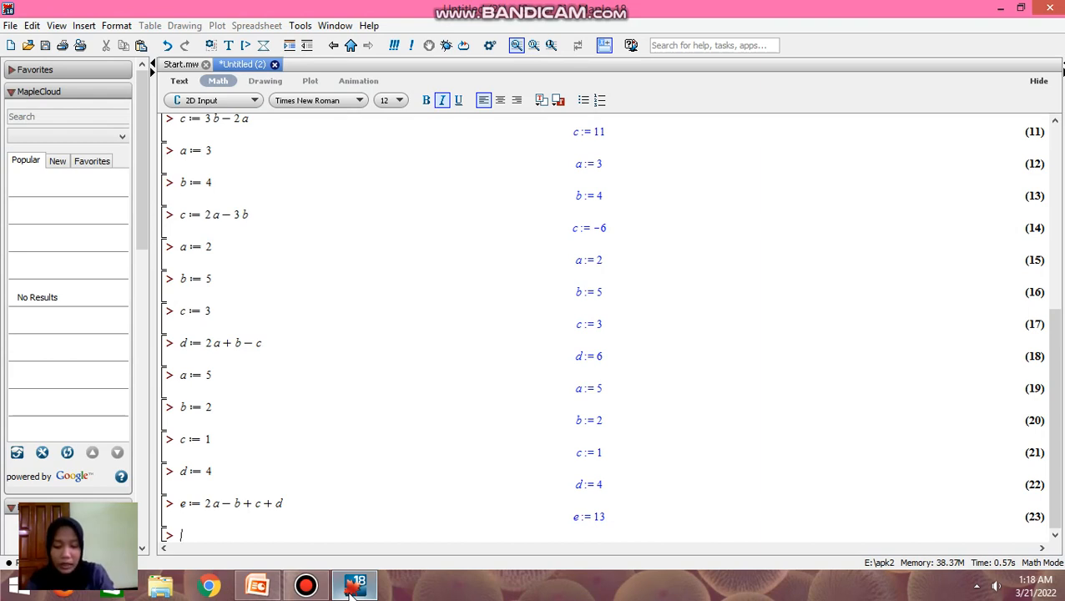
Reassign variable a to 1 and variable b to 6 on separate new worksheet lines.
type("d")
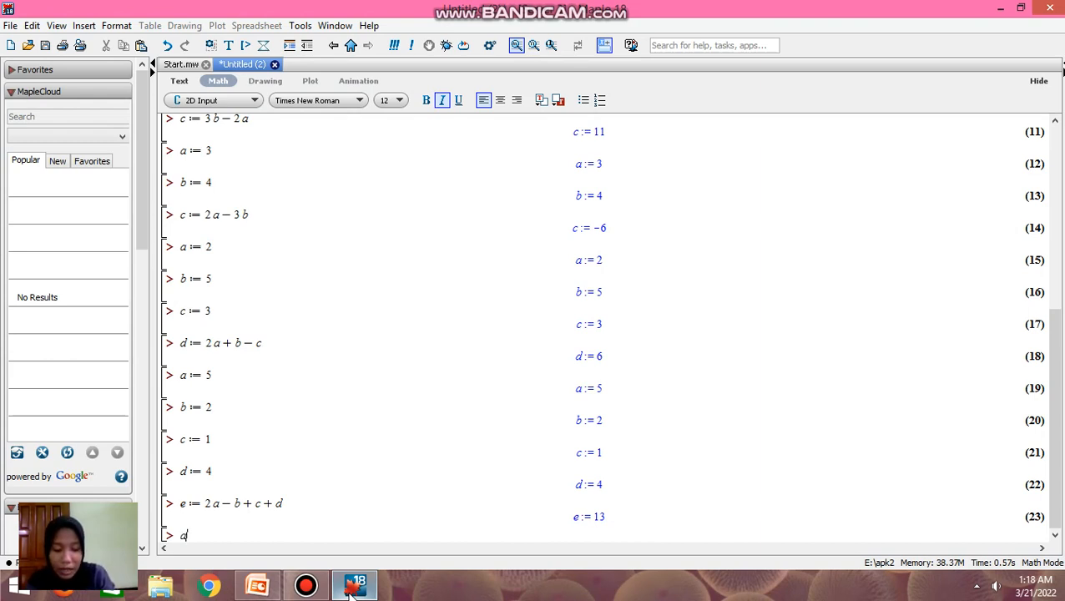
key("BackSpace")
type("a:=1")
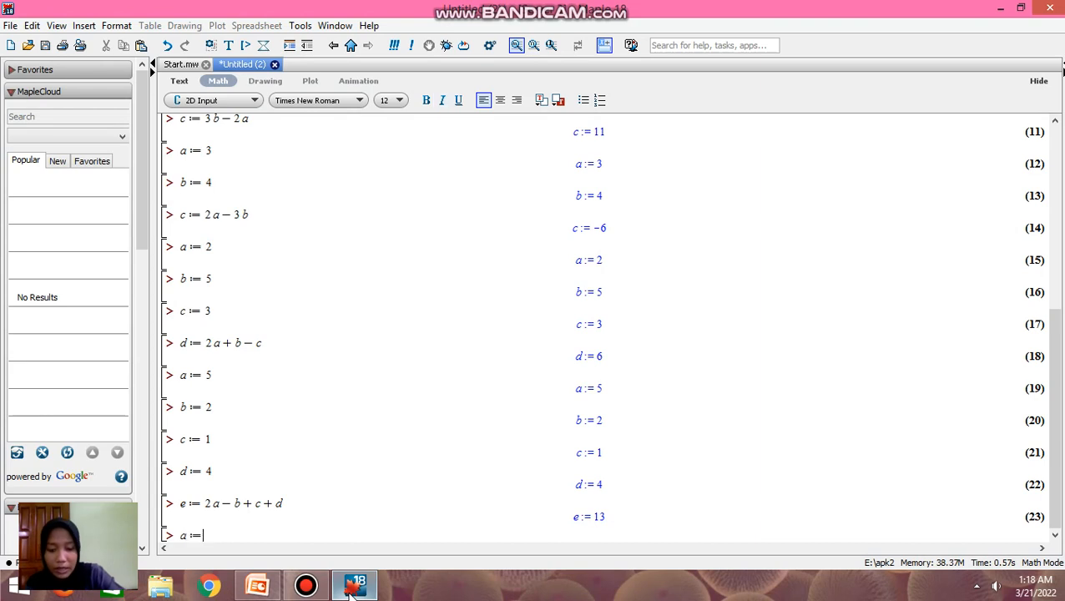
key("Return")
type("b ")
type(":= 6")
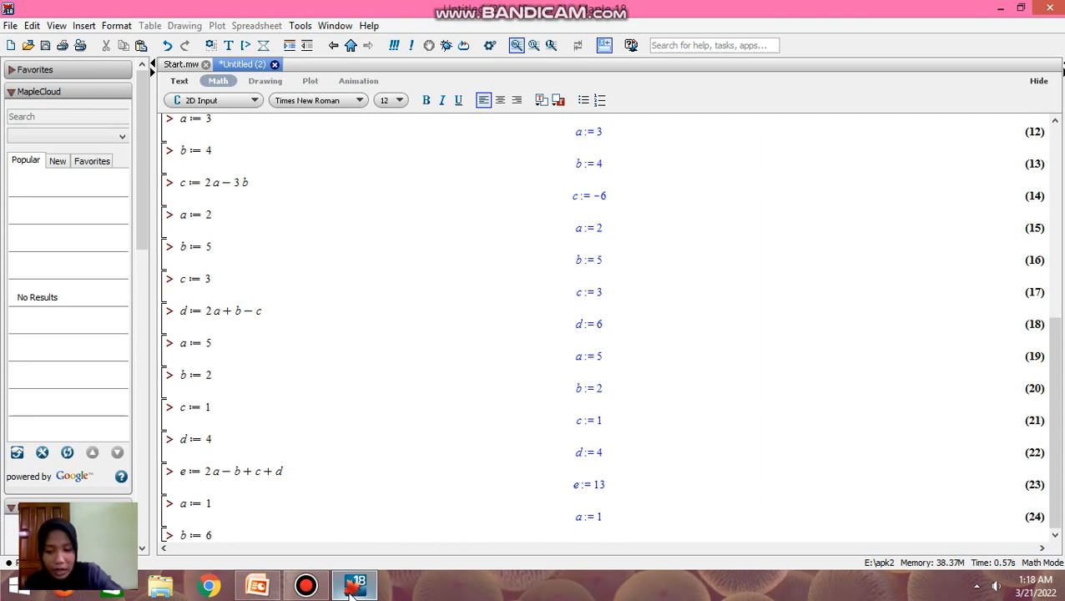
key("Return")
Assign 2 to variable c and 4 to variable d on the next two worksheet lines.
type("c:=")
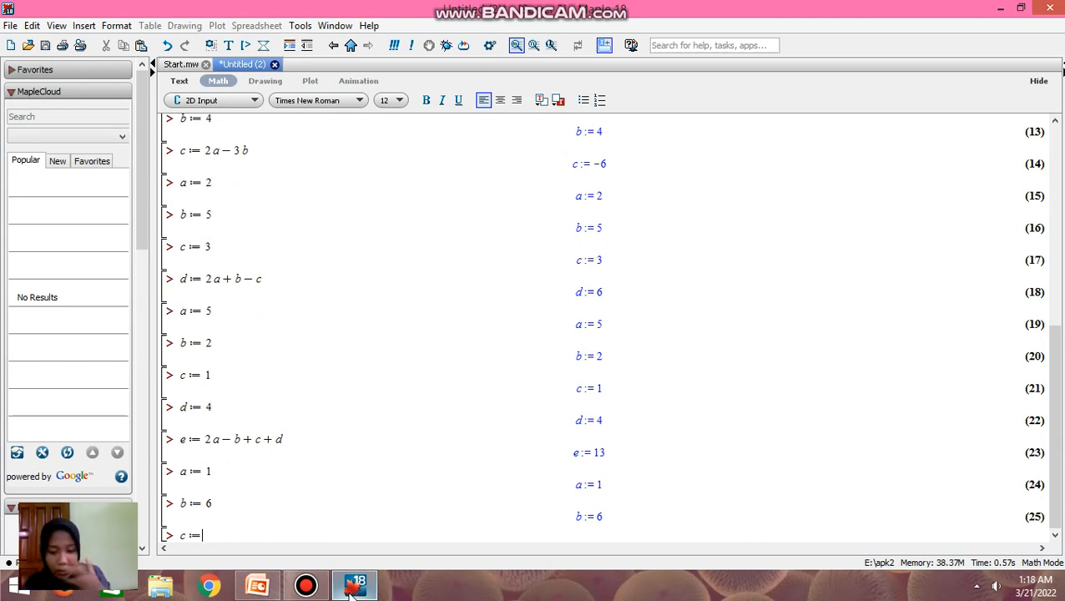
type("2")
key("Return")
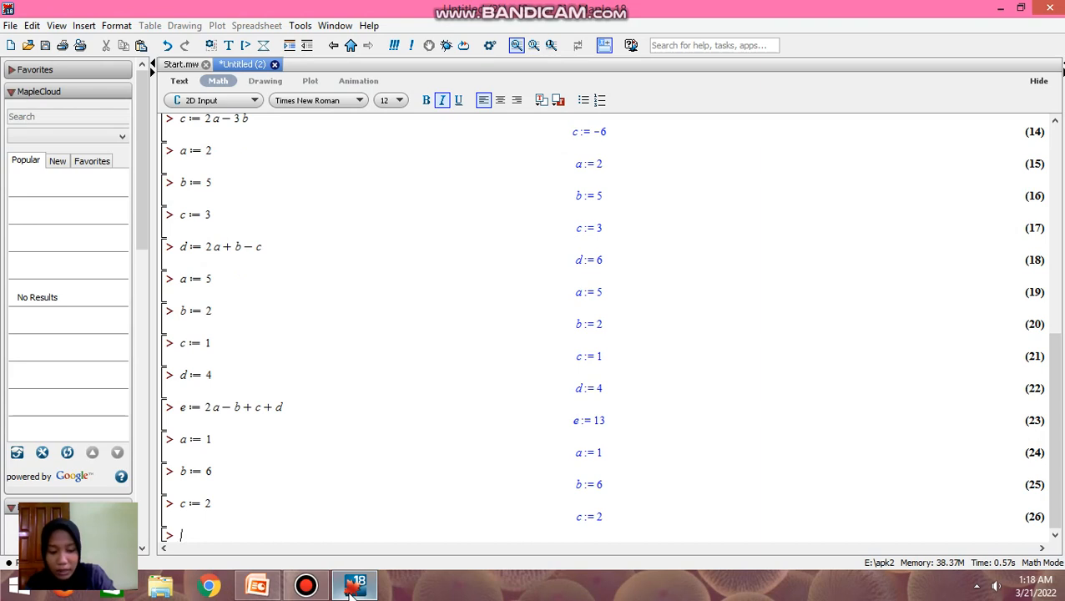
type("d := ")
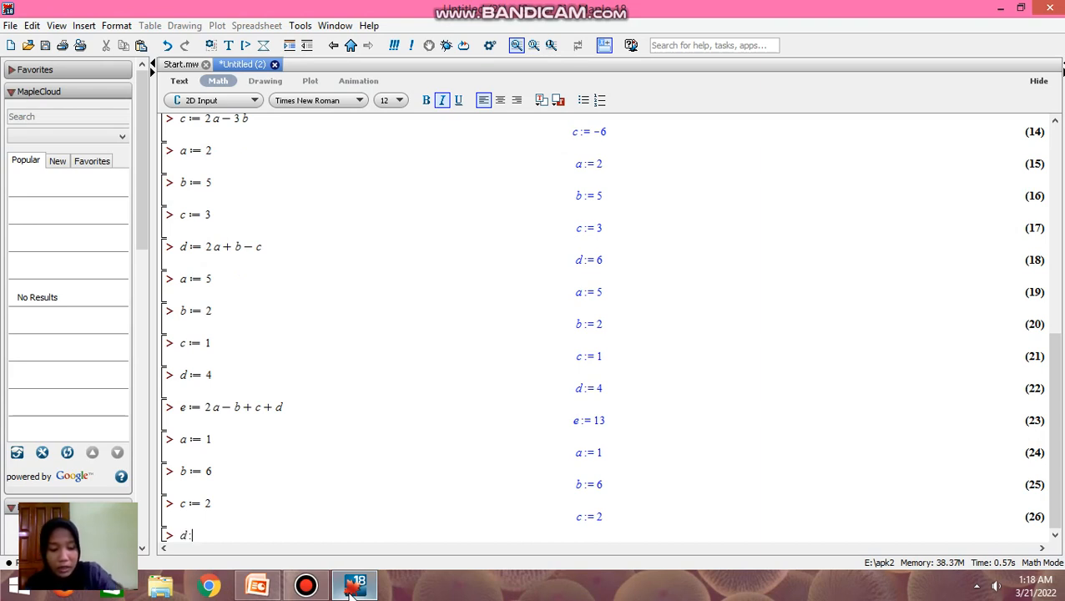
type("4")
key("Return")
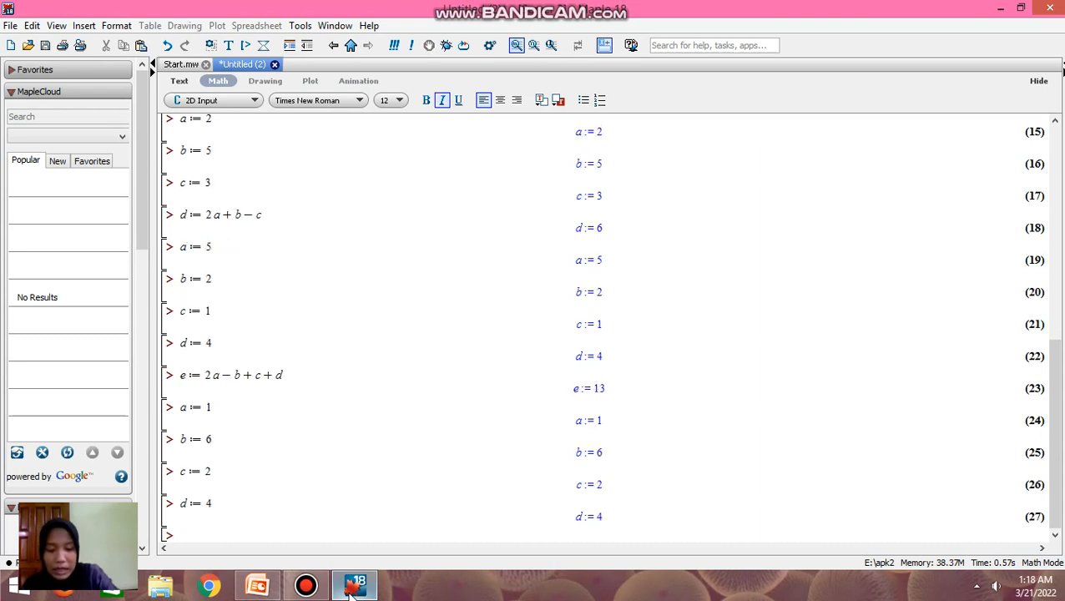
Redefine variable e as 2d - c + b - 3a on a new worksheet line and evaluate it.
type("e:=")
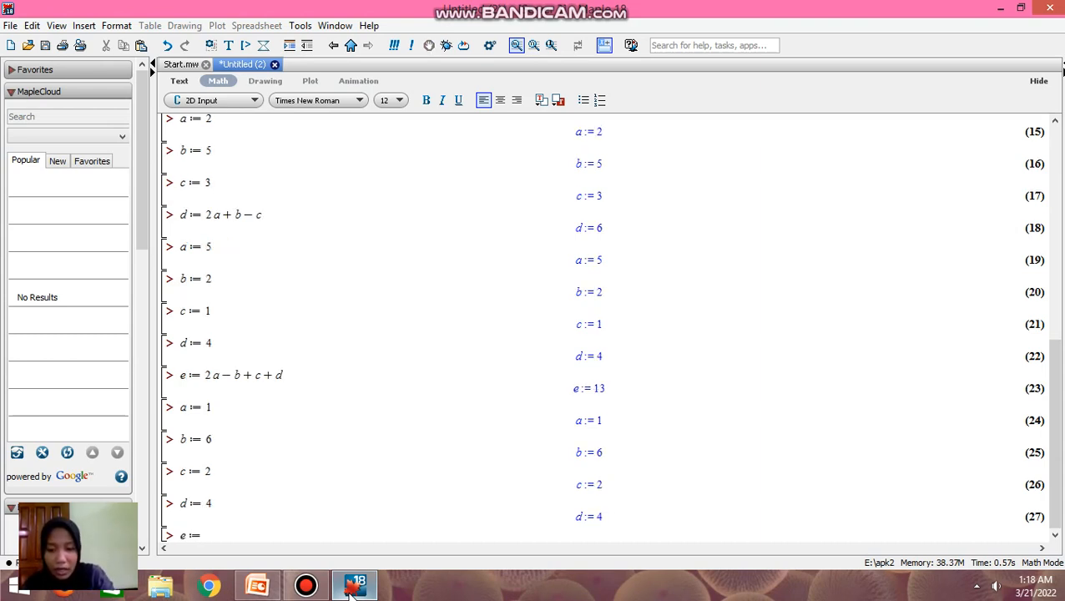
type("2d")
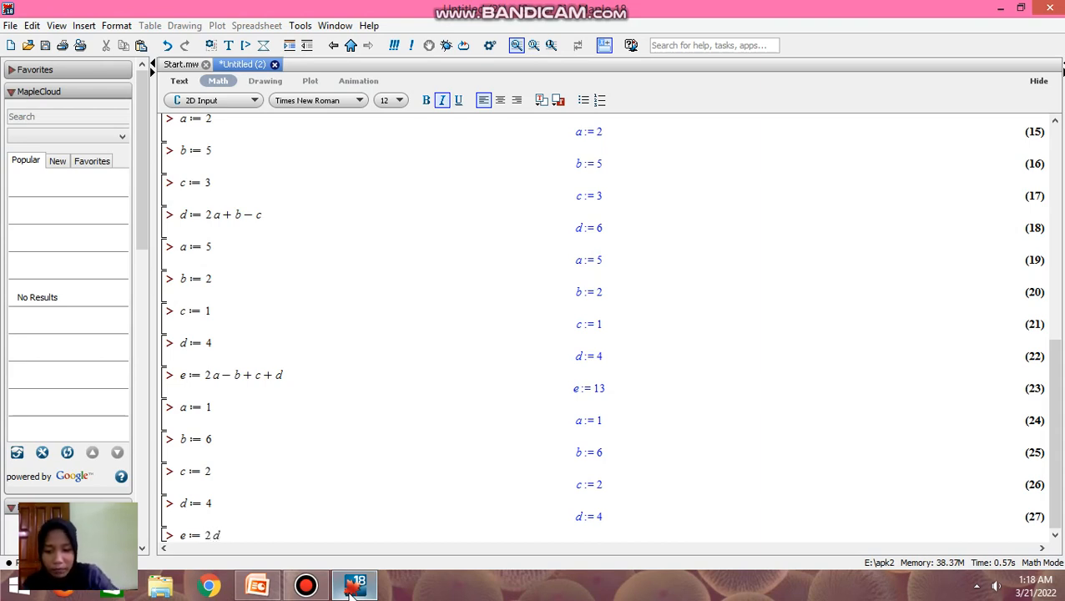
type("-")
type("d")
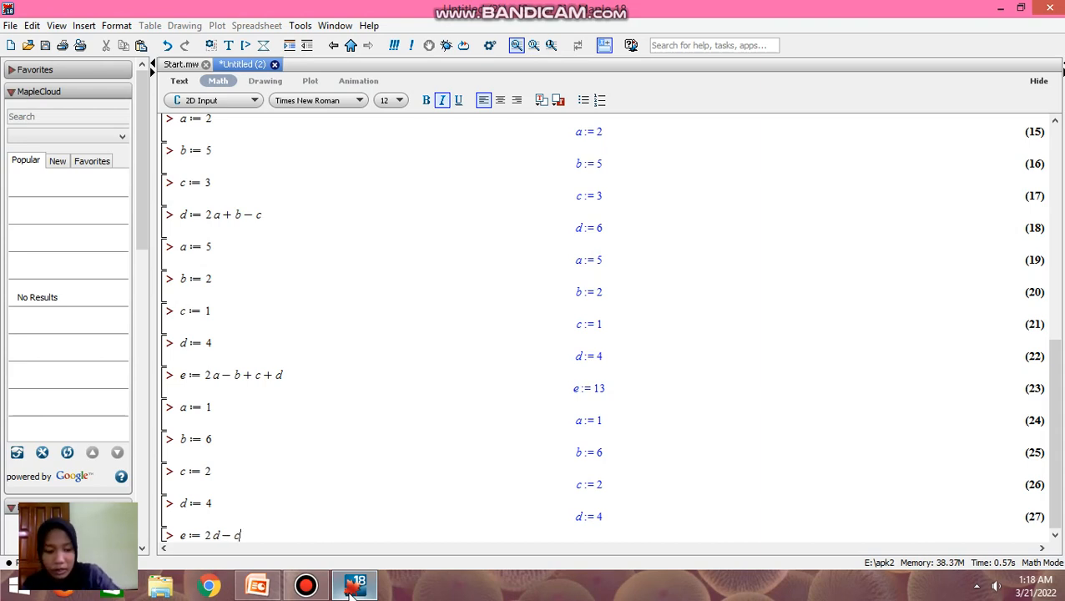
type("+")
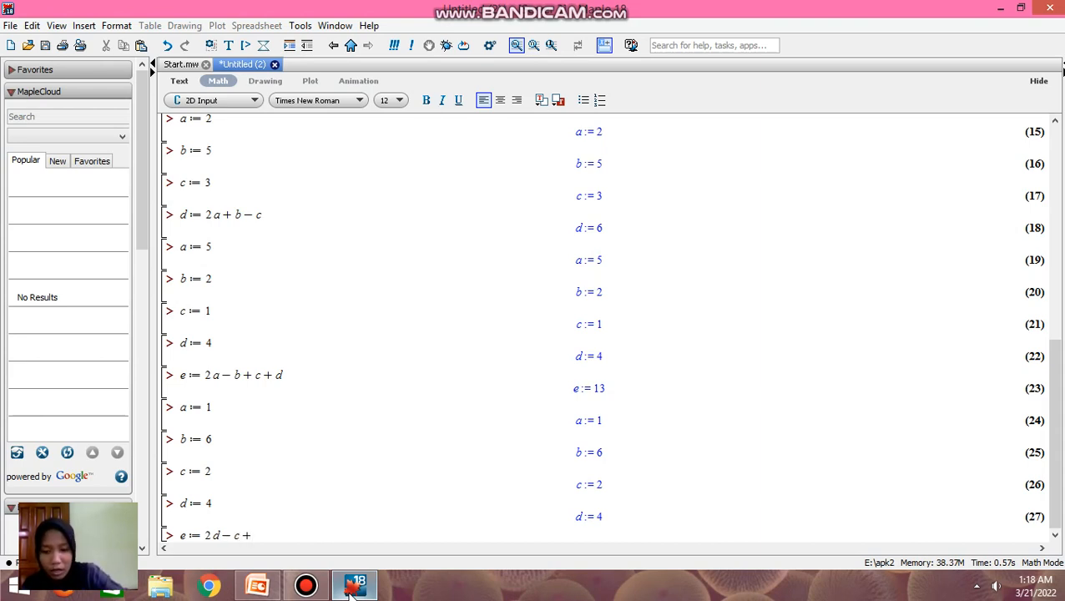
type("b-")
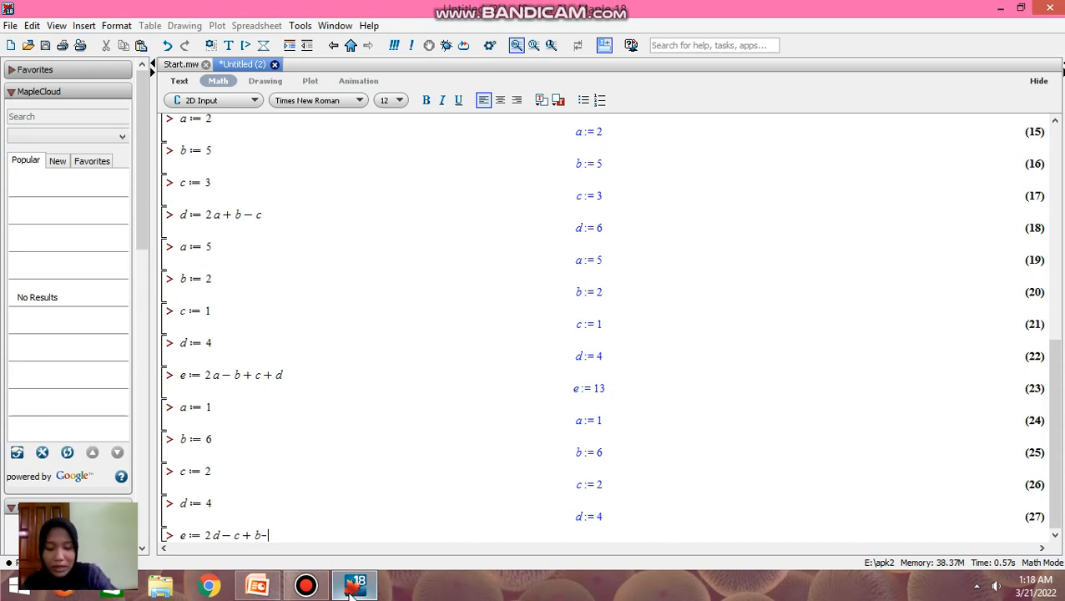
type("3d")
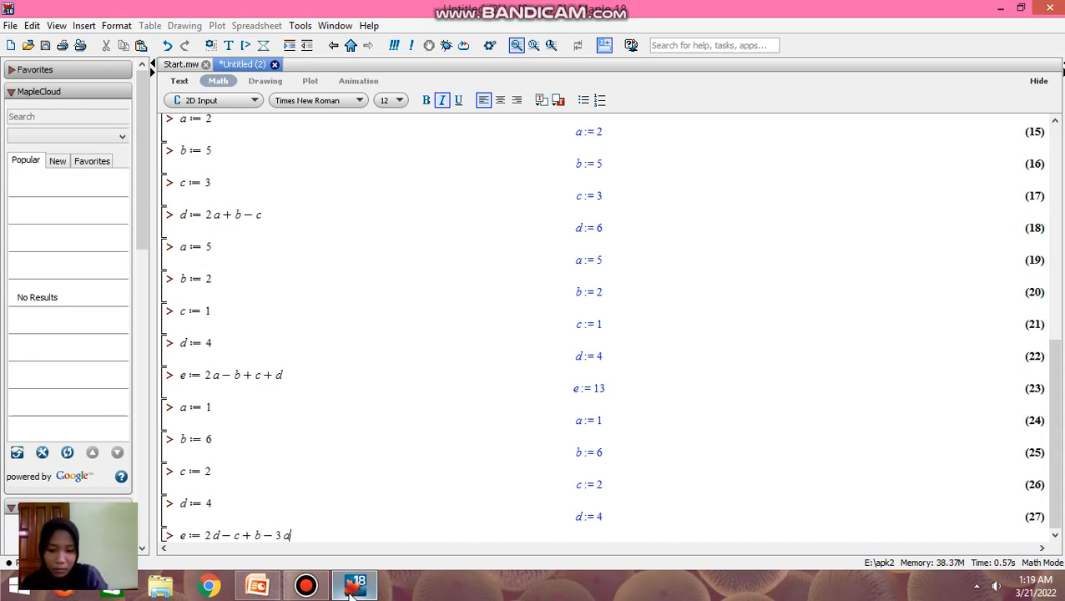
key("BackSpace")
type("a")
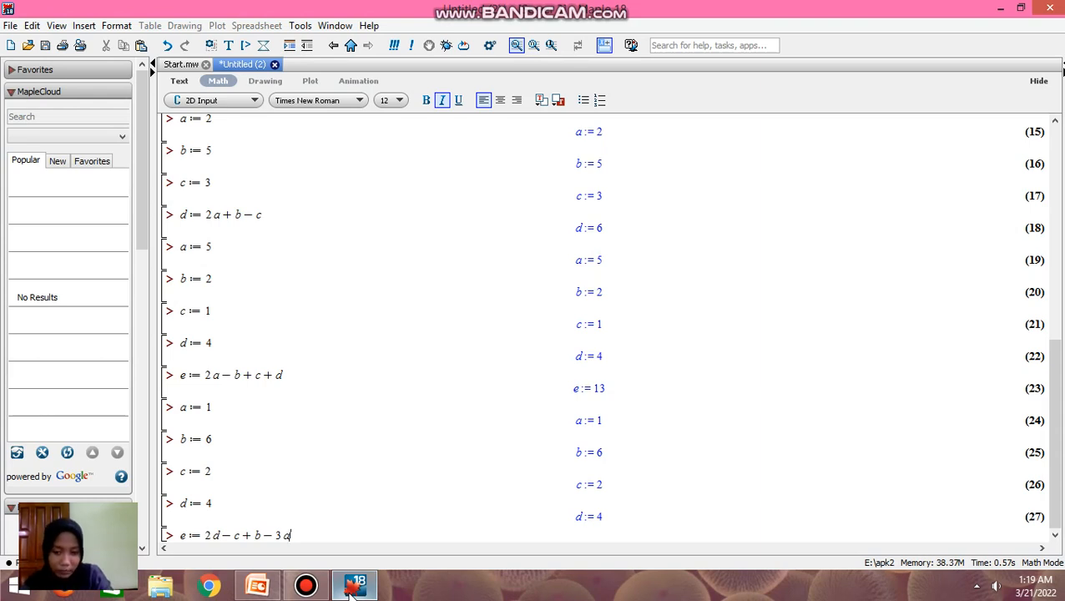
key("Return")
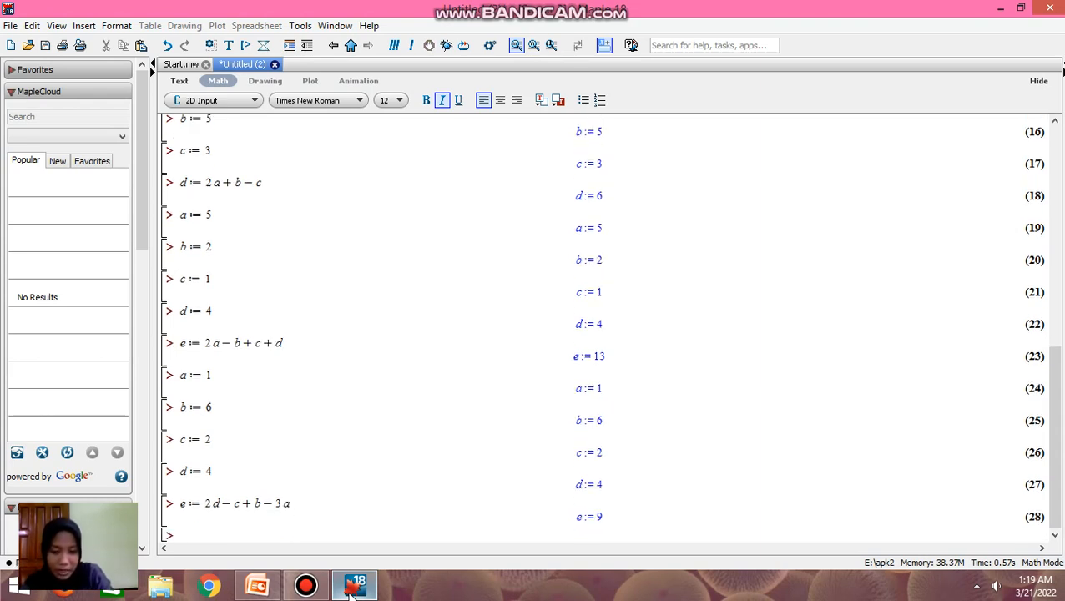